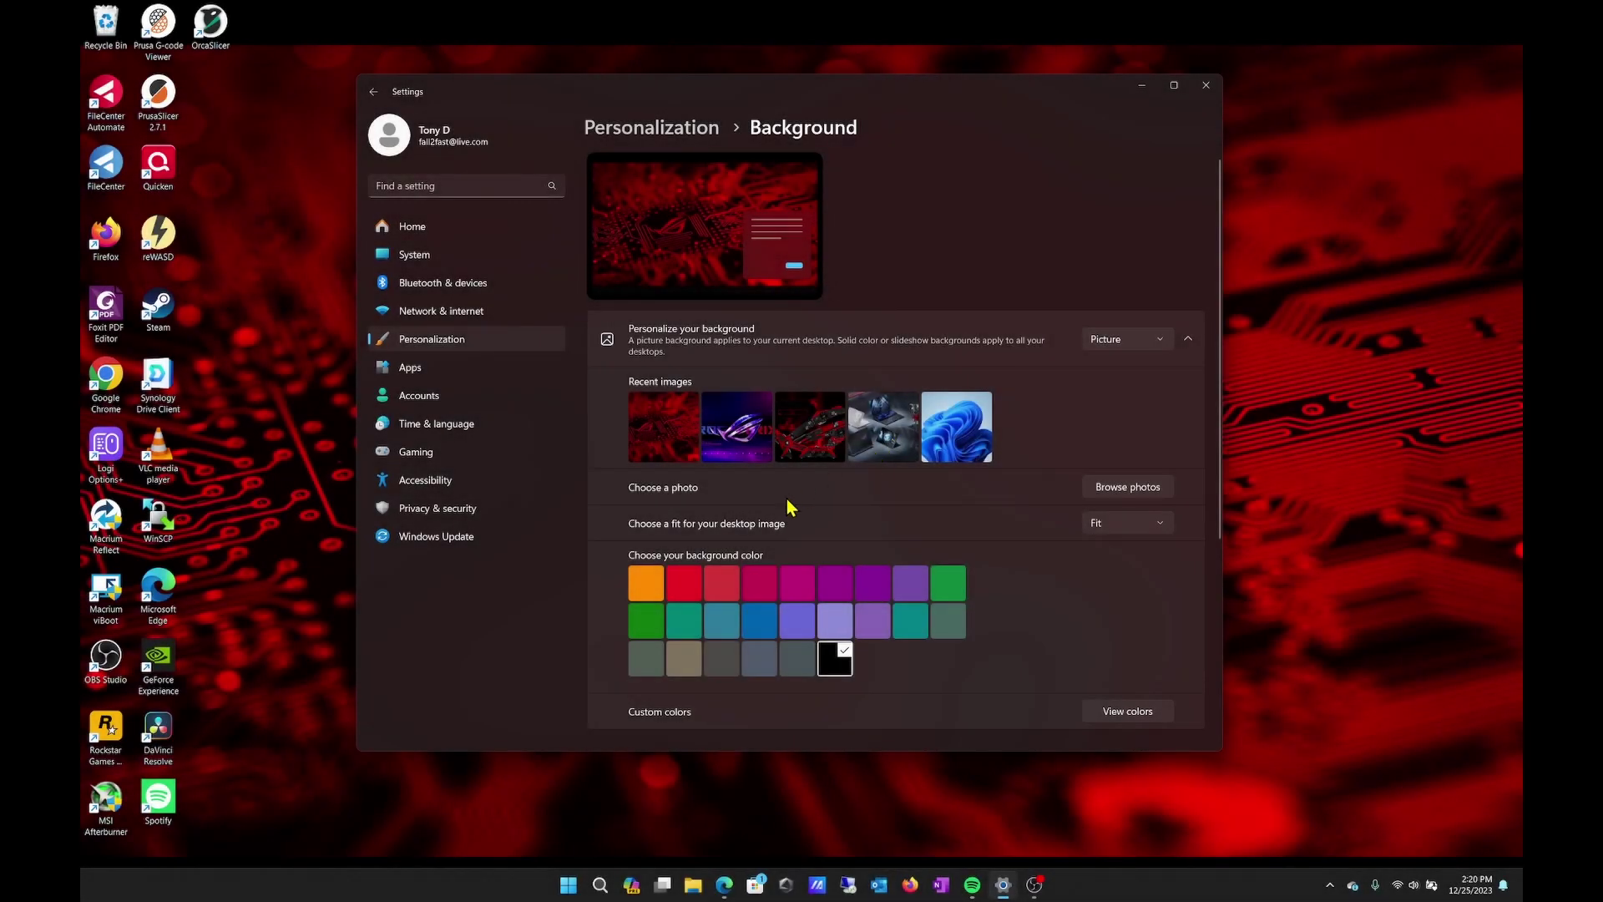
Step: Open Desktop 1's background settings from the virtual desktop overview
{"action": "left_click", "coordinate": [665, 886]}
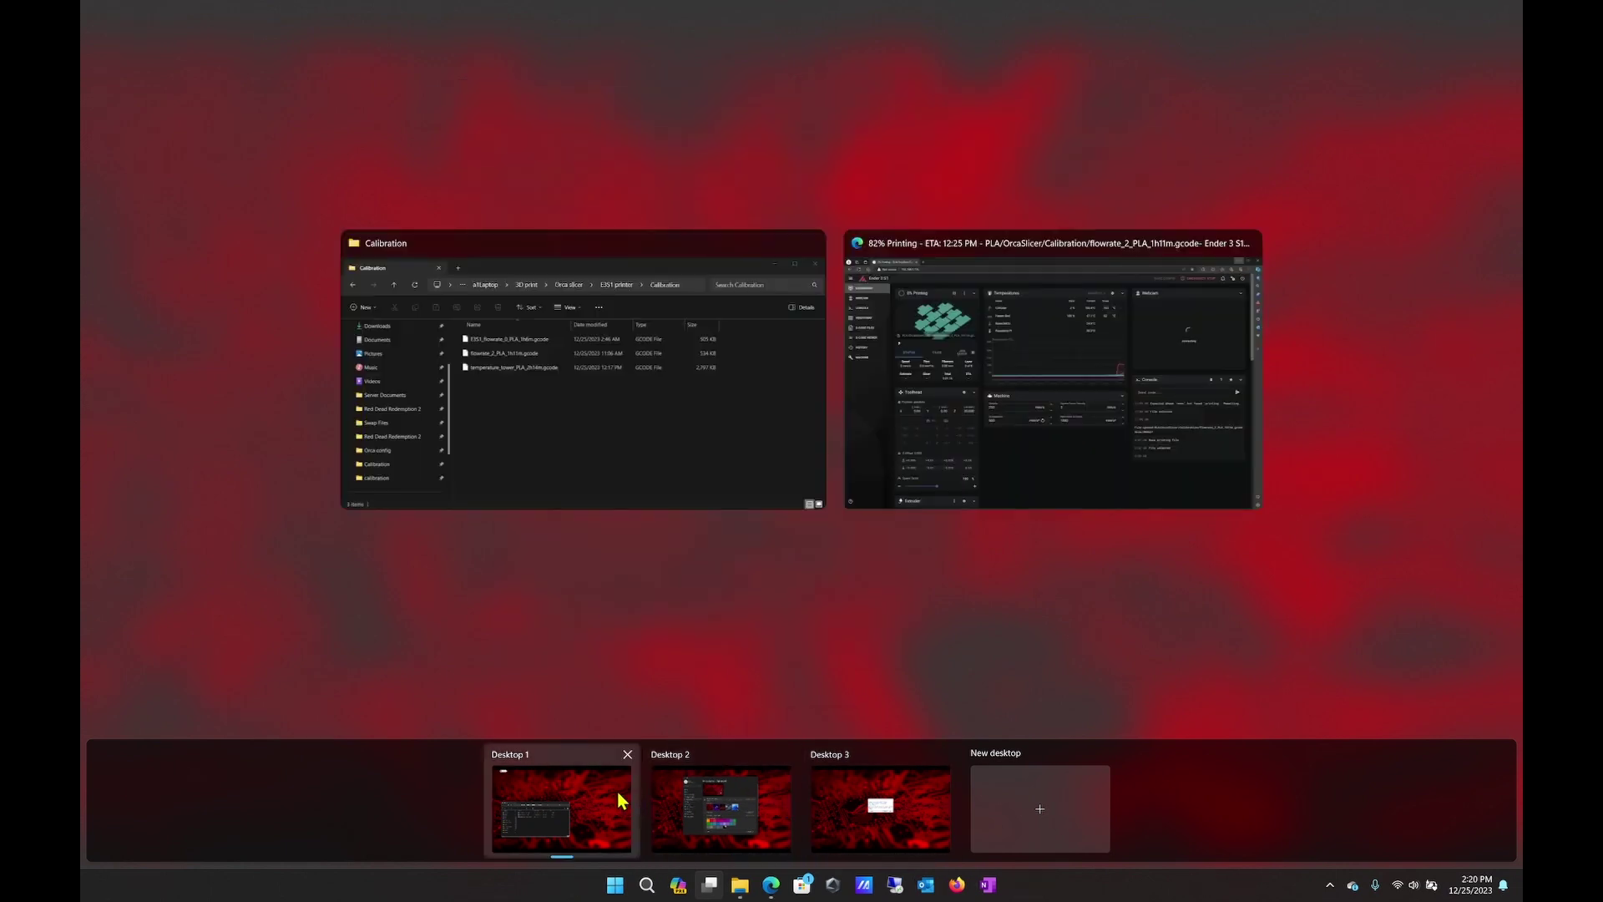
{"action": "mouse_move", "coordinate": [562, 809]}
{"action": "right_click", "coordinate": [610, 787]}
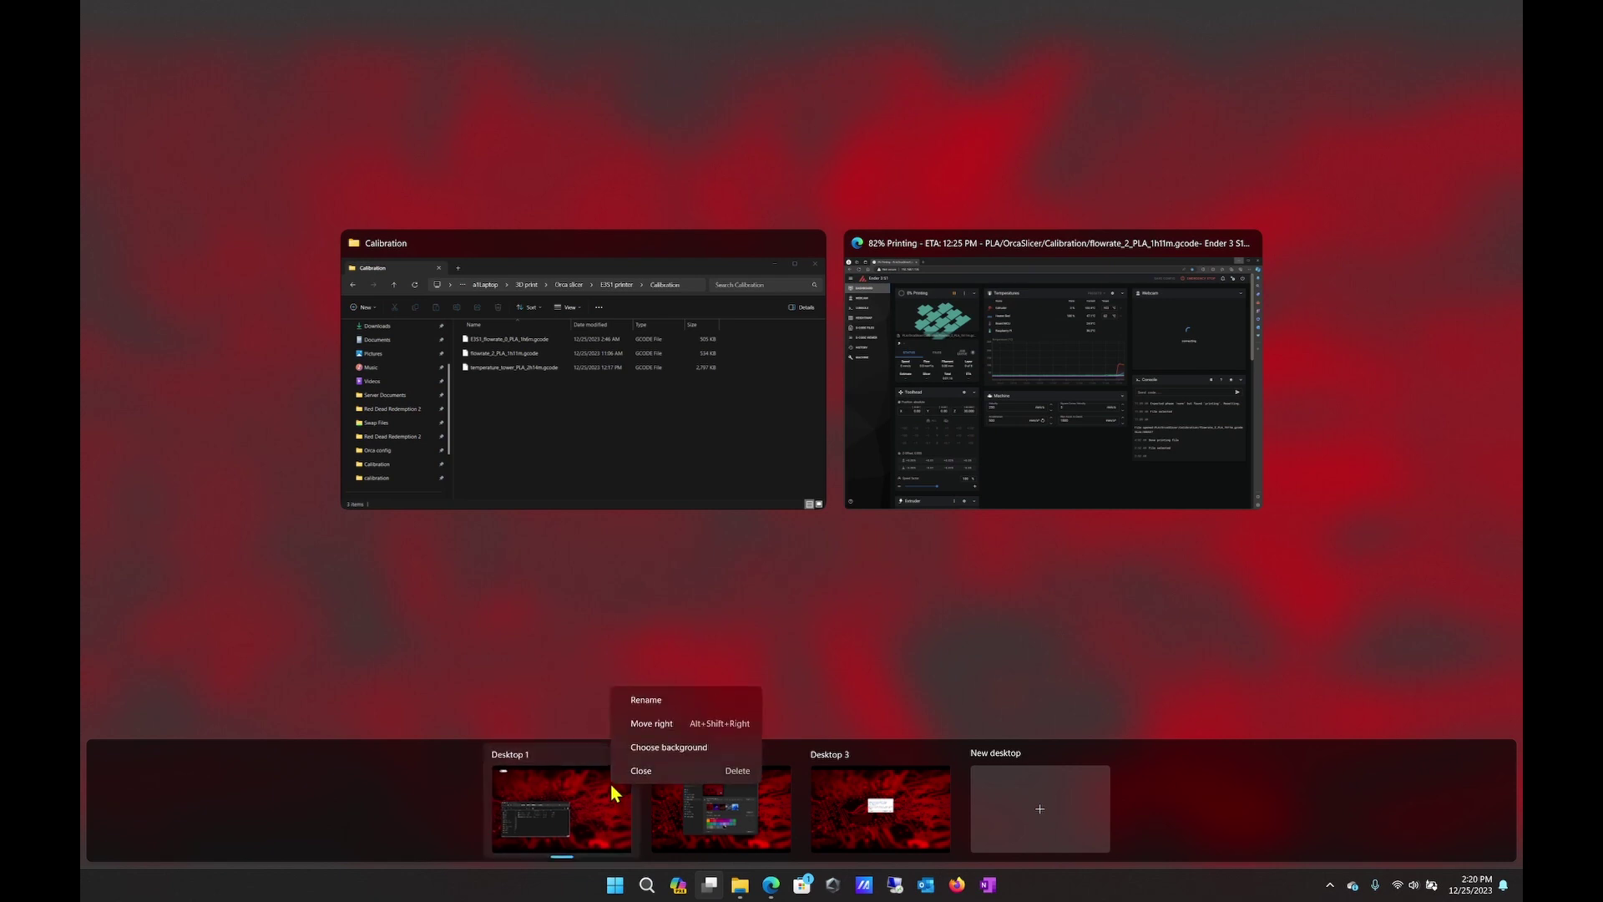
{"action": "left_click", "coordinate": [668, 746]}
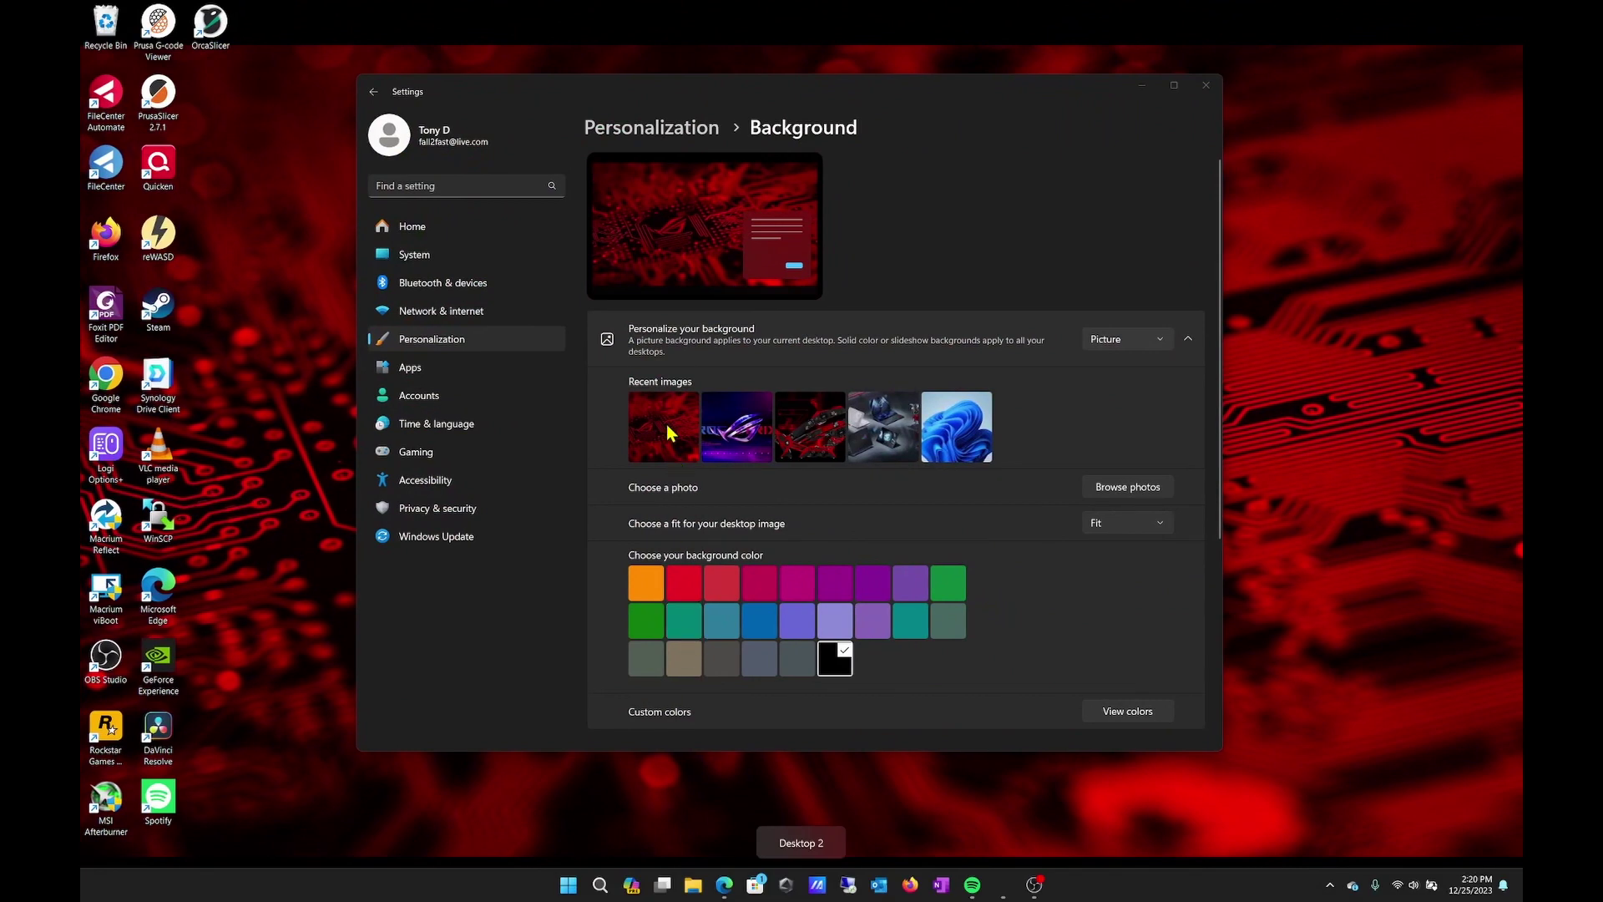
Step: Assign the red circuit image to Desktop 2 and the purple ROG image to a single desktop
{"action": "left_click", "coordinate": [668, 433]}
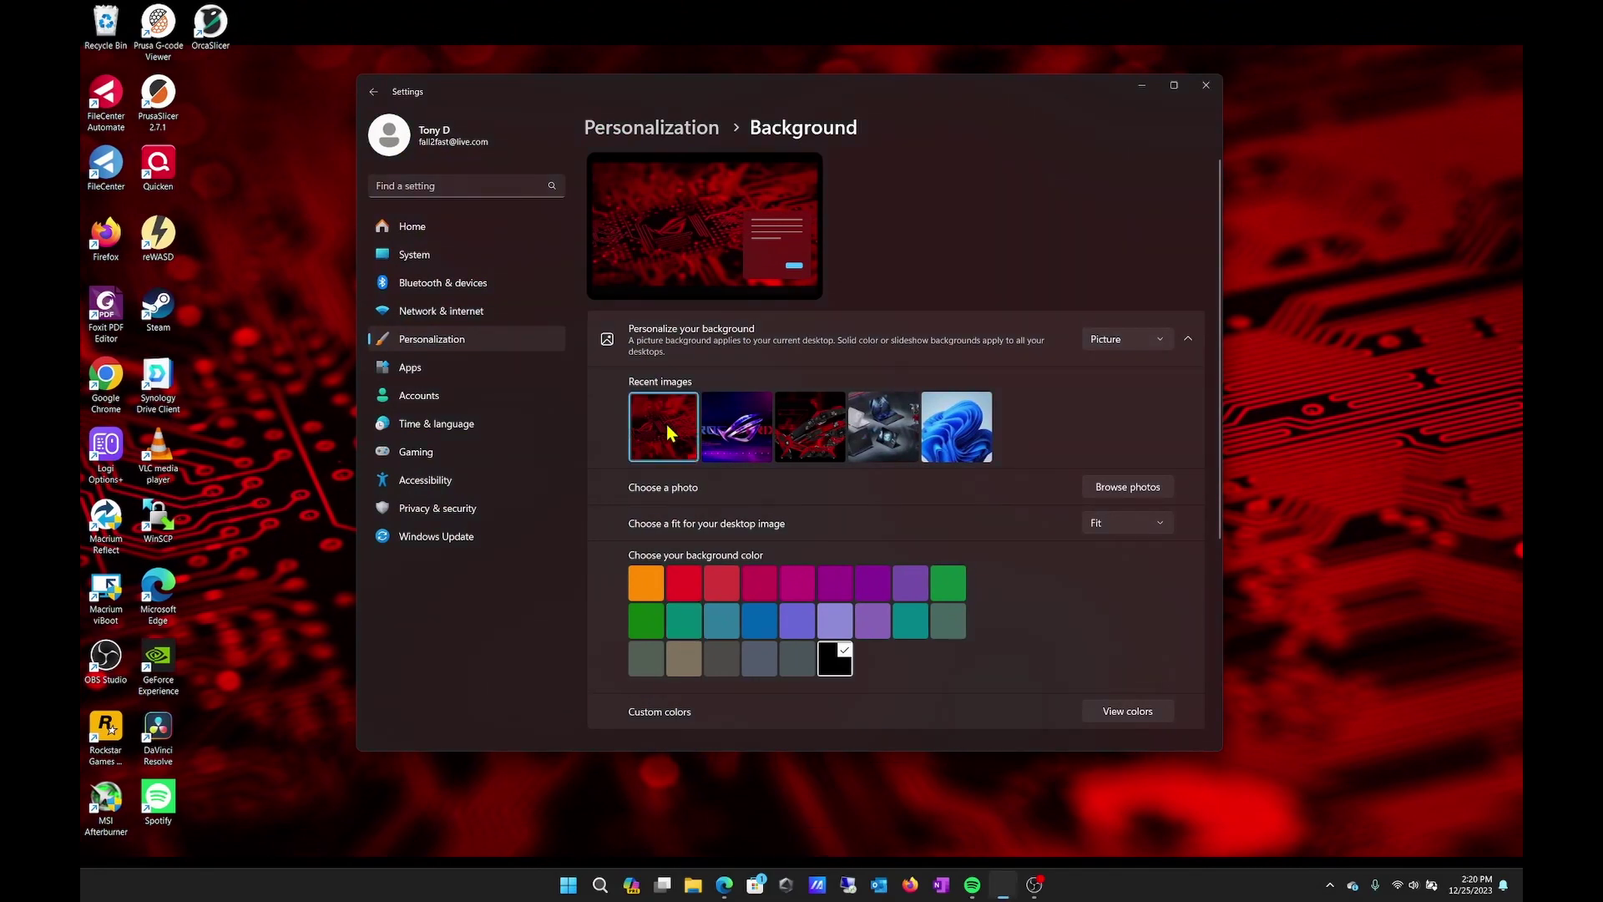
{"action": "right_click", "coordinate": [669, 433]}
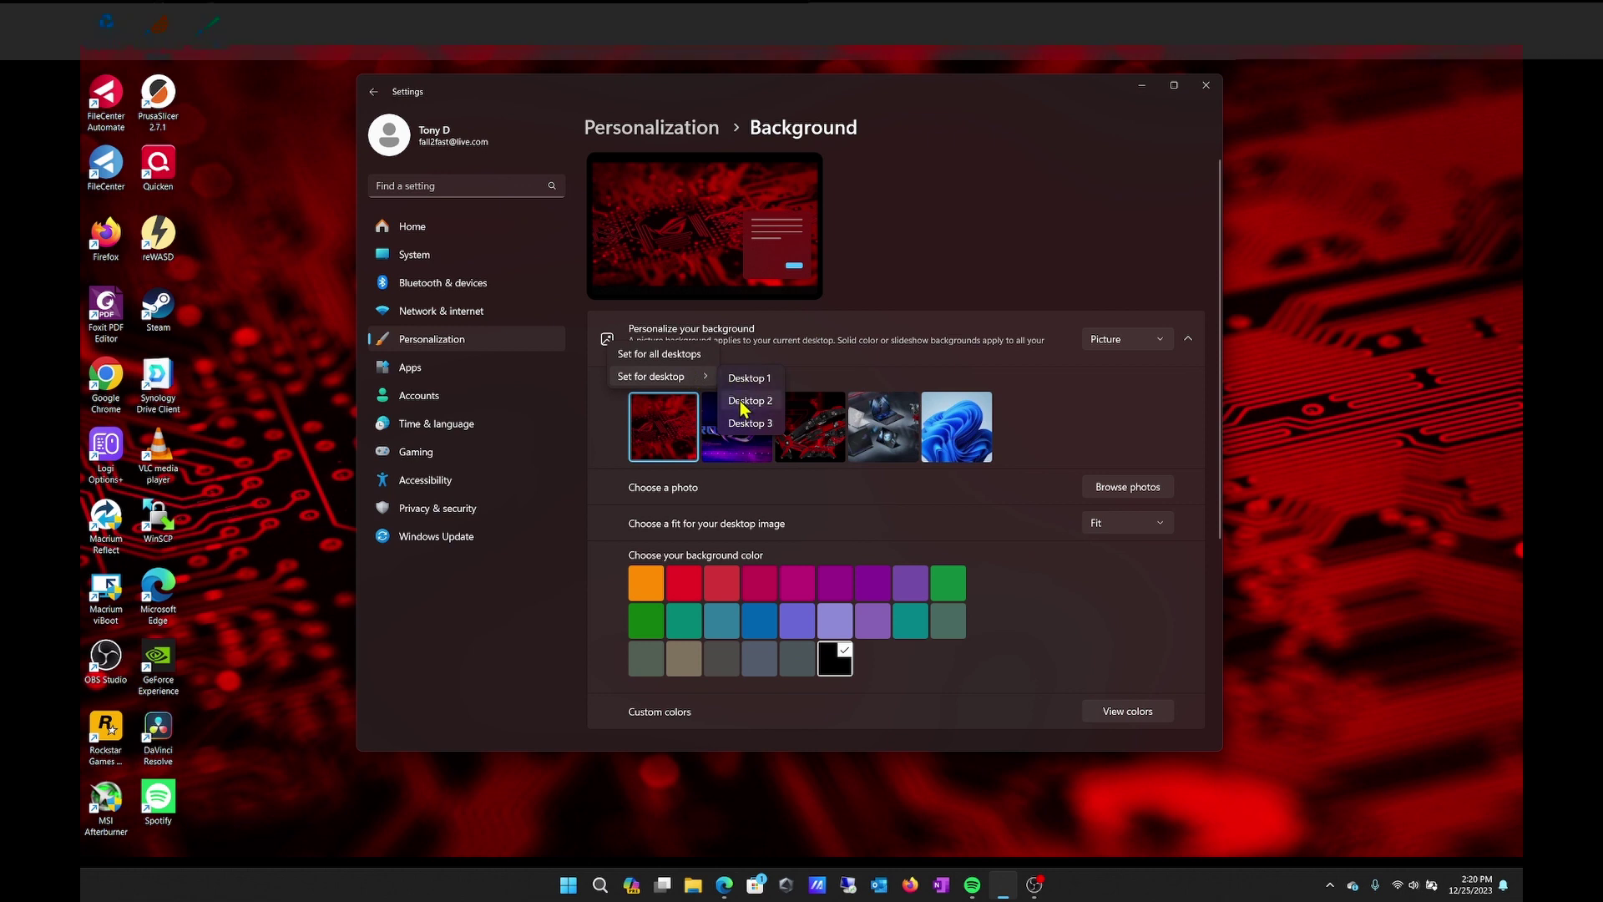
{"action": "mouse_move", "coordinate": [652, 375]}
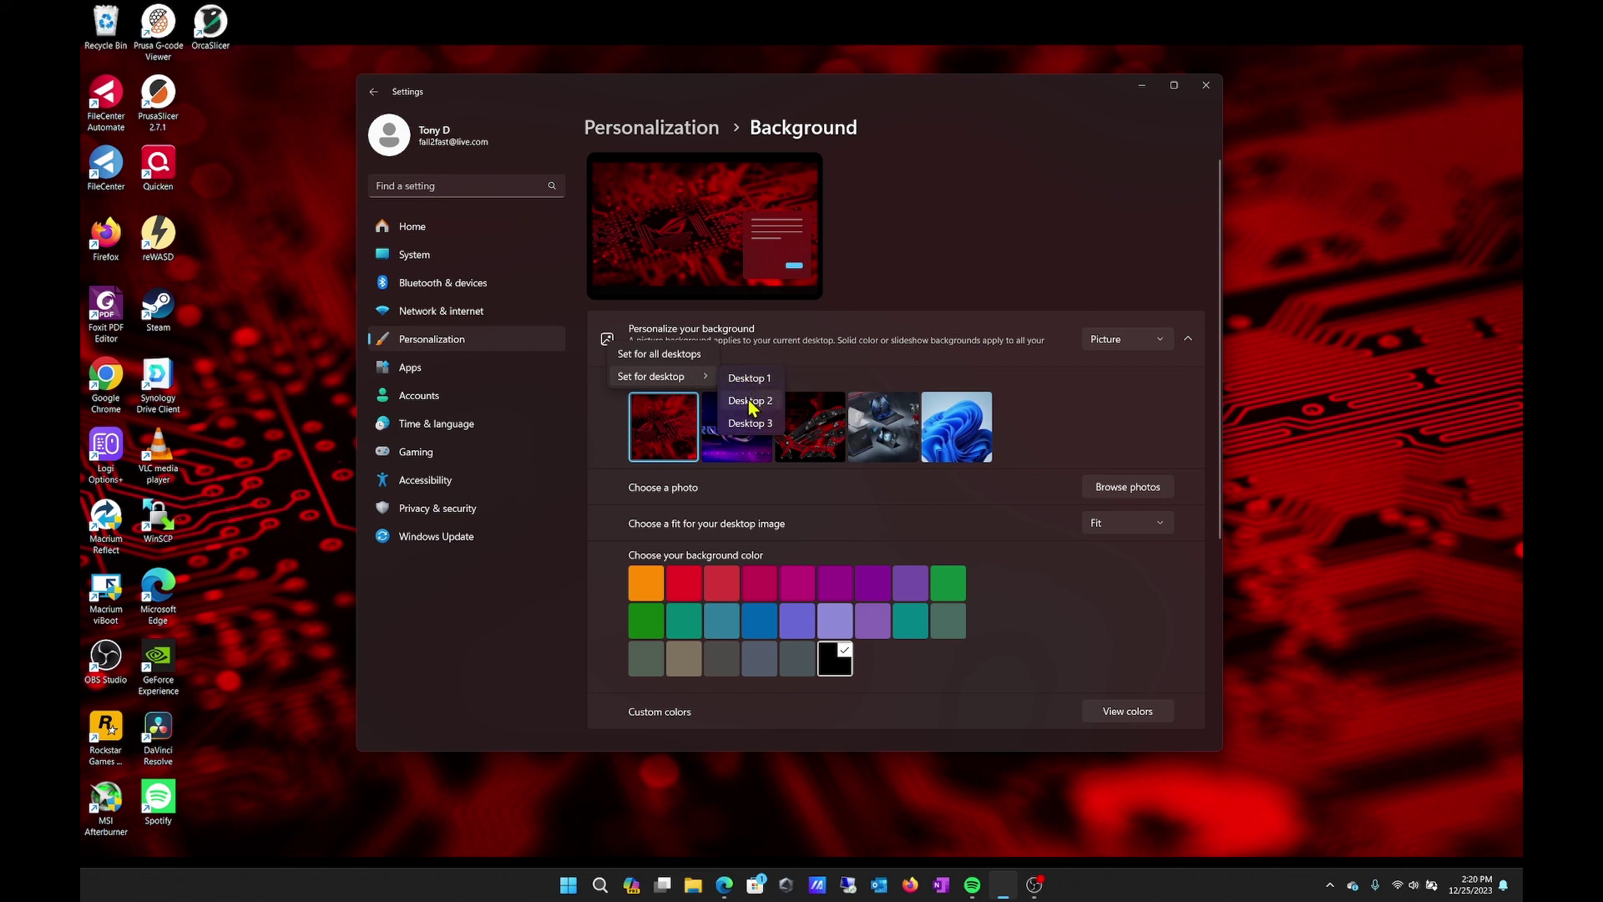
{"action": "left_click", "coordinate": [746, 406]}
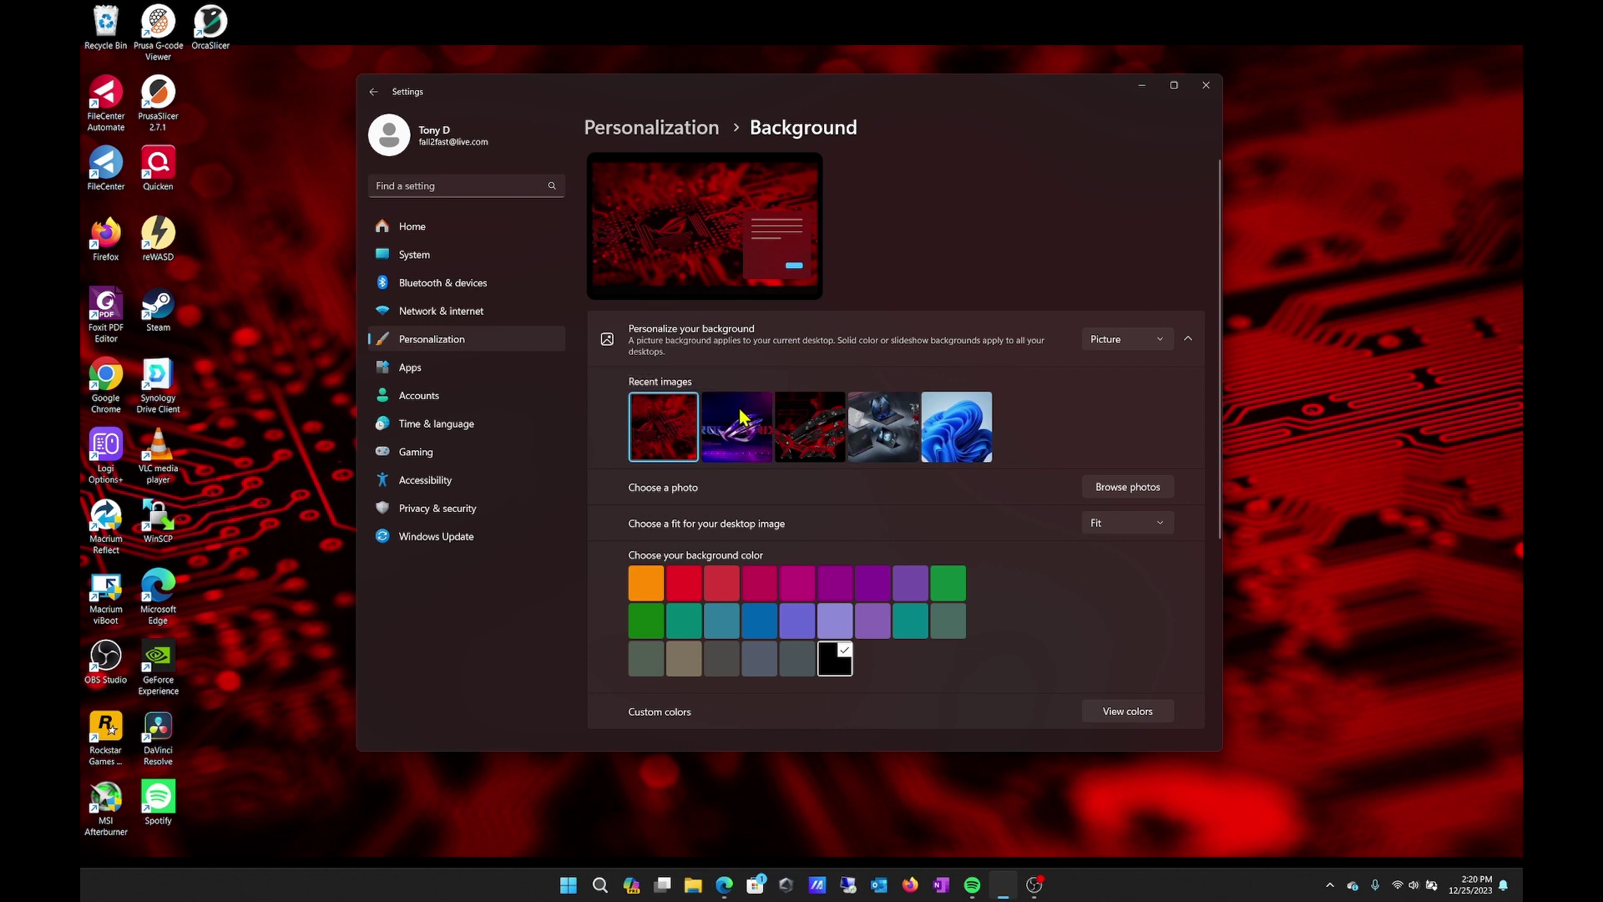
{"action": "left_click", "coordinate": [739, 421]}
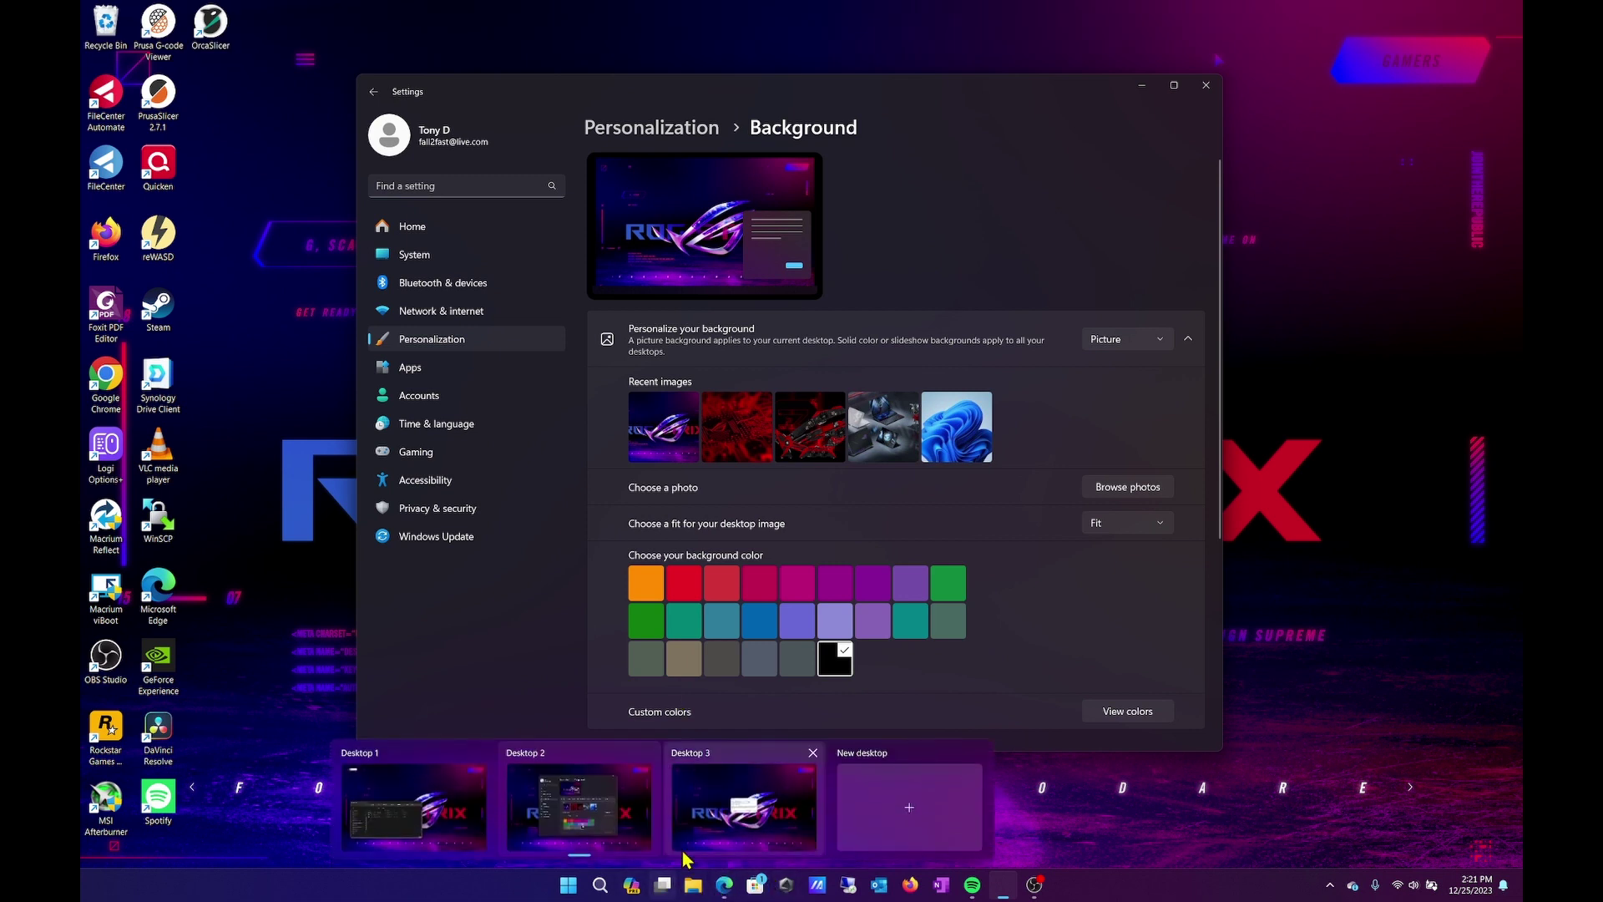
{"action": "right_click", "coordinate": [671, 426]}
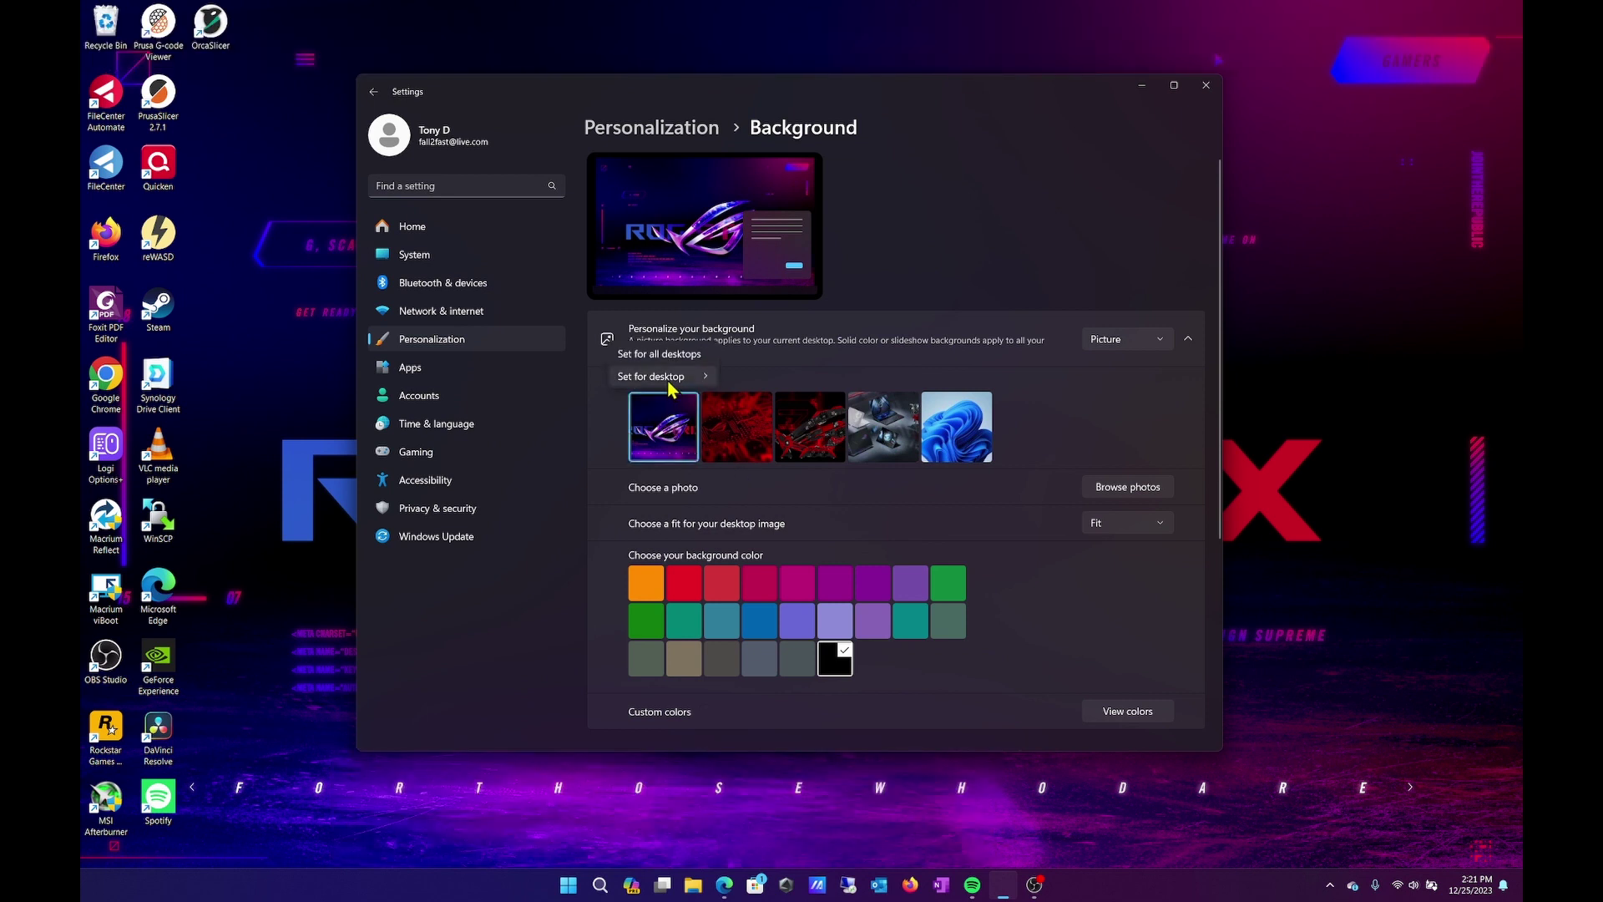
{"action": "left_click", "coordinate": [736, 377]}
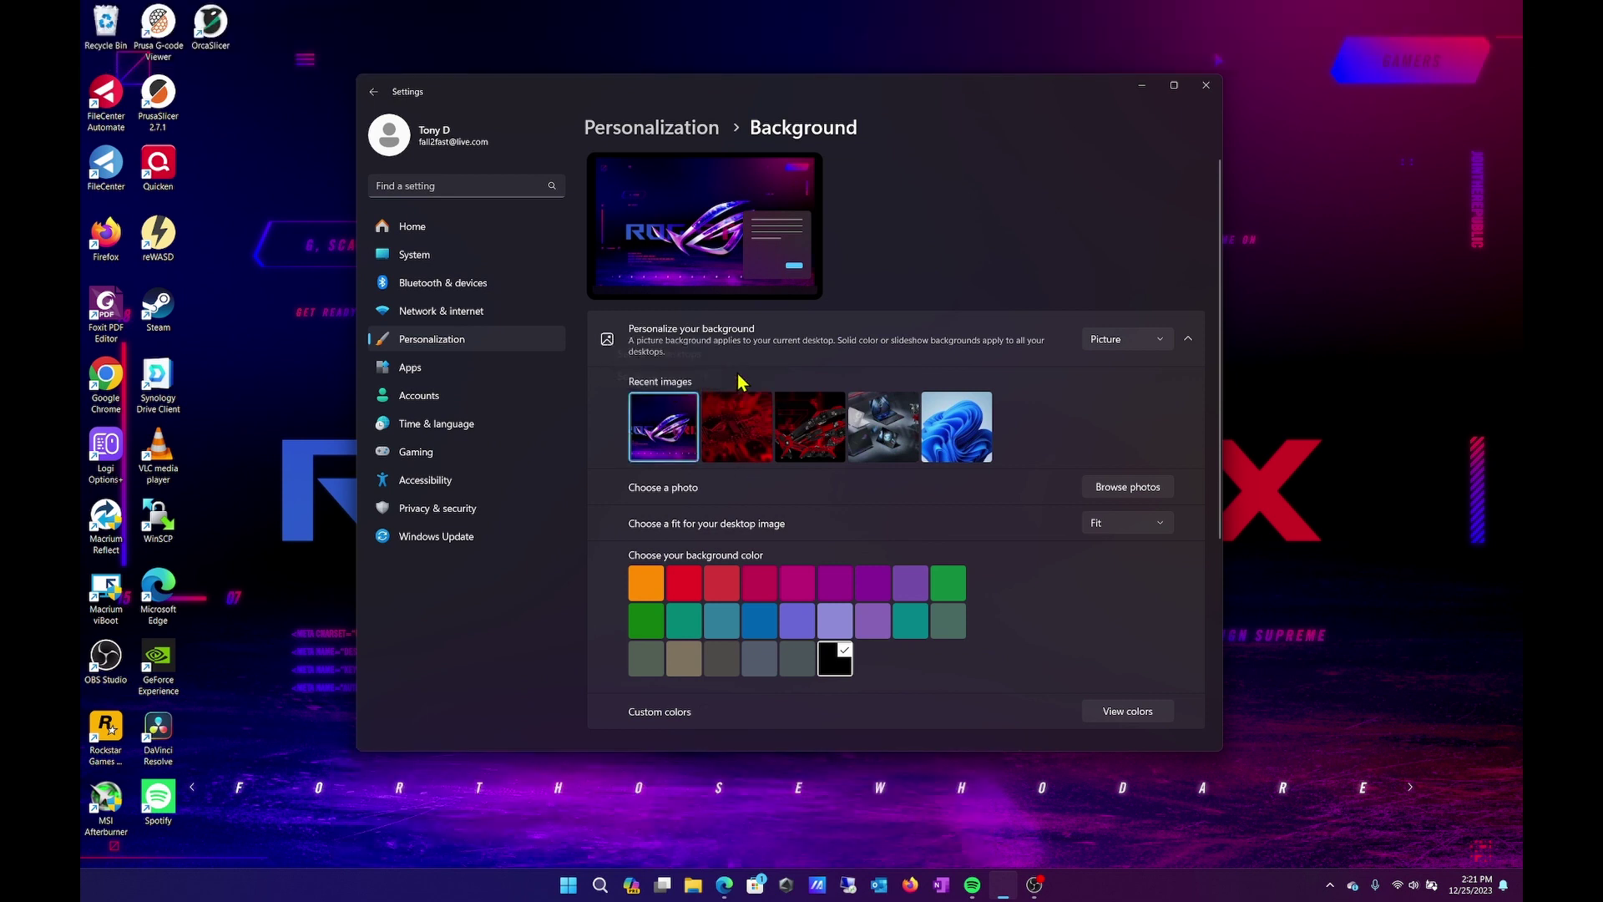
Step: Try assigning the red circuit image to Desktop 2 and the fourth recent image to another desktop
{"action": "right_click", "coordinate": [736, 428]}
{"action": "mouse_move", "coordinate": [726, 376]}
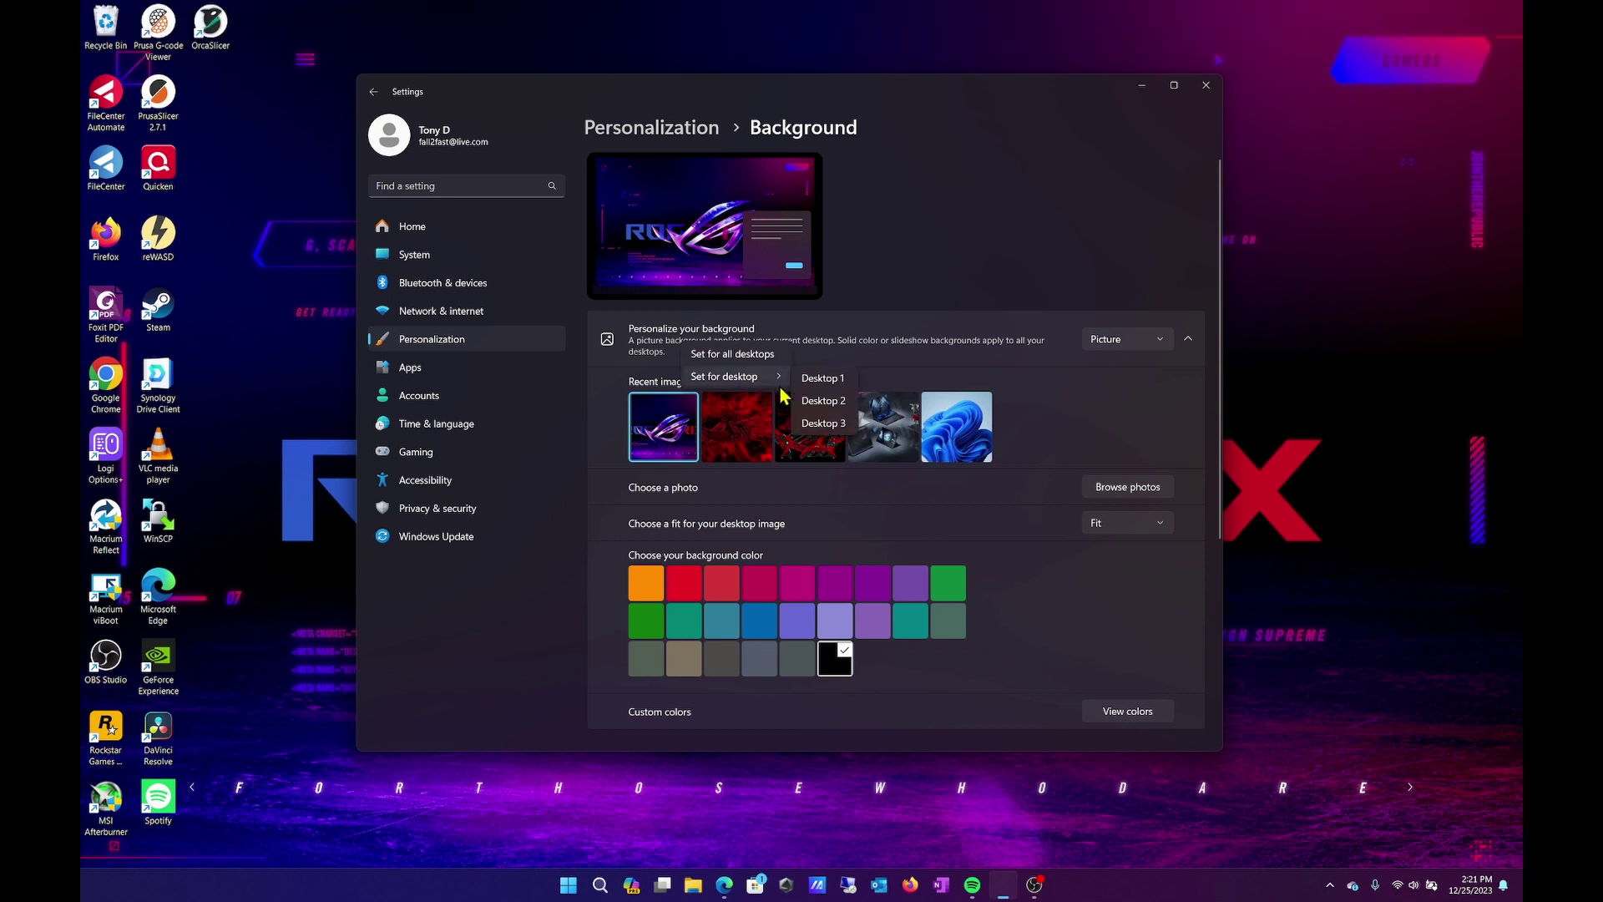
{"action": "left_click", "coordinate": [821, 401]}
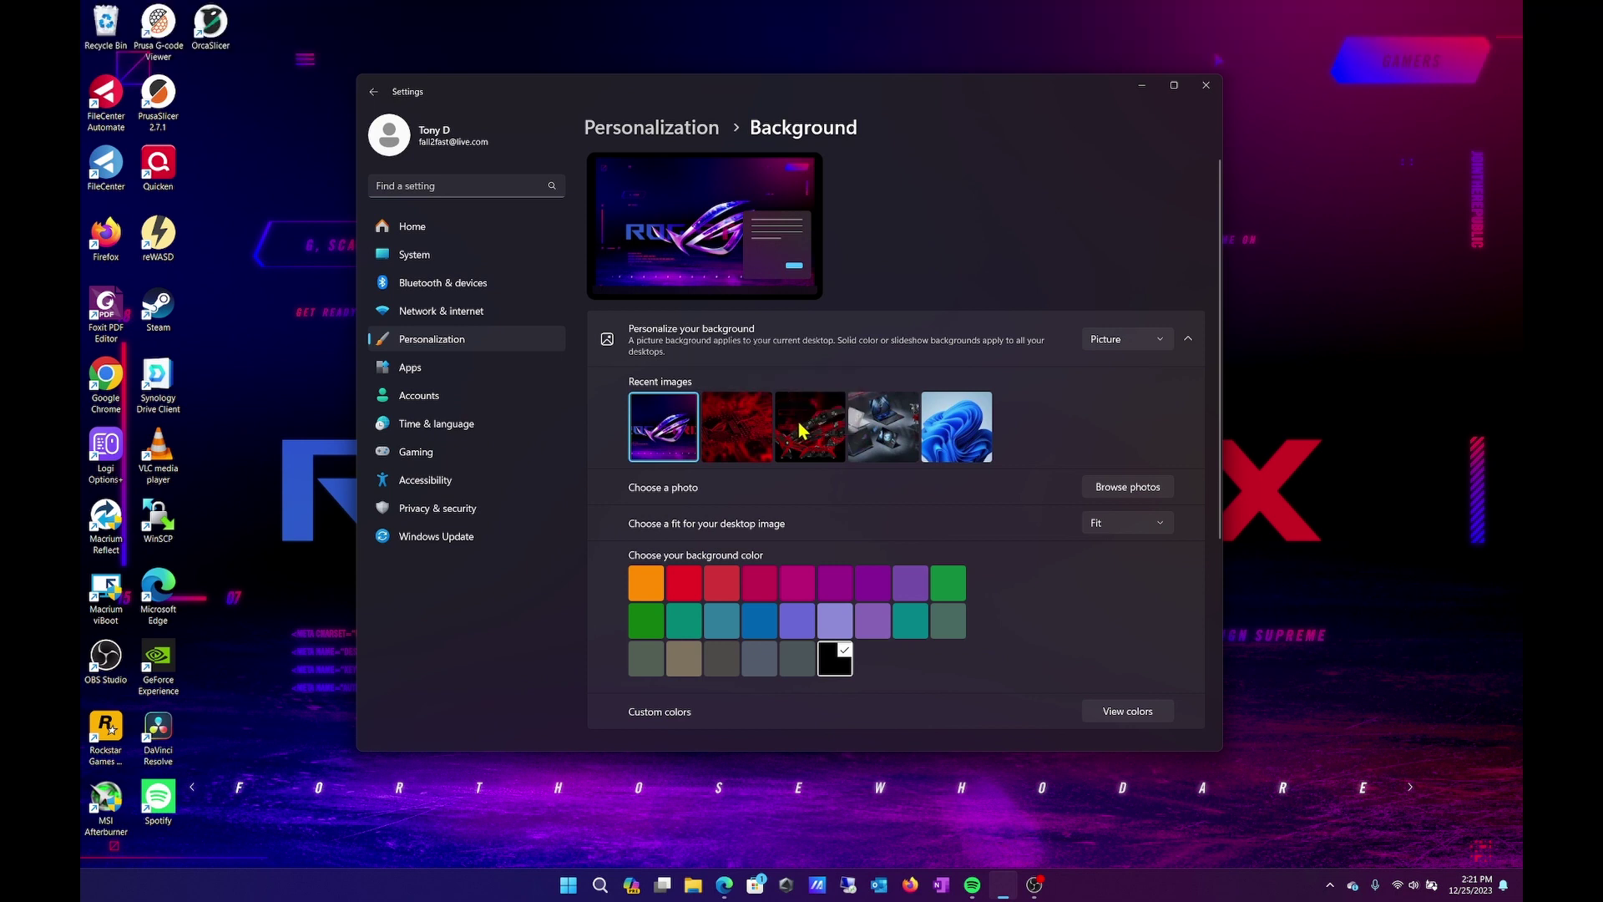
{"action": "right_click", "coordinate": [888, 431]}
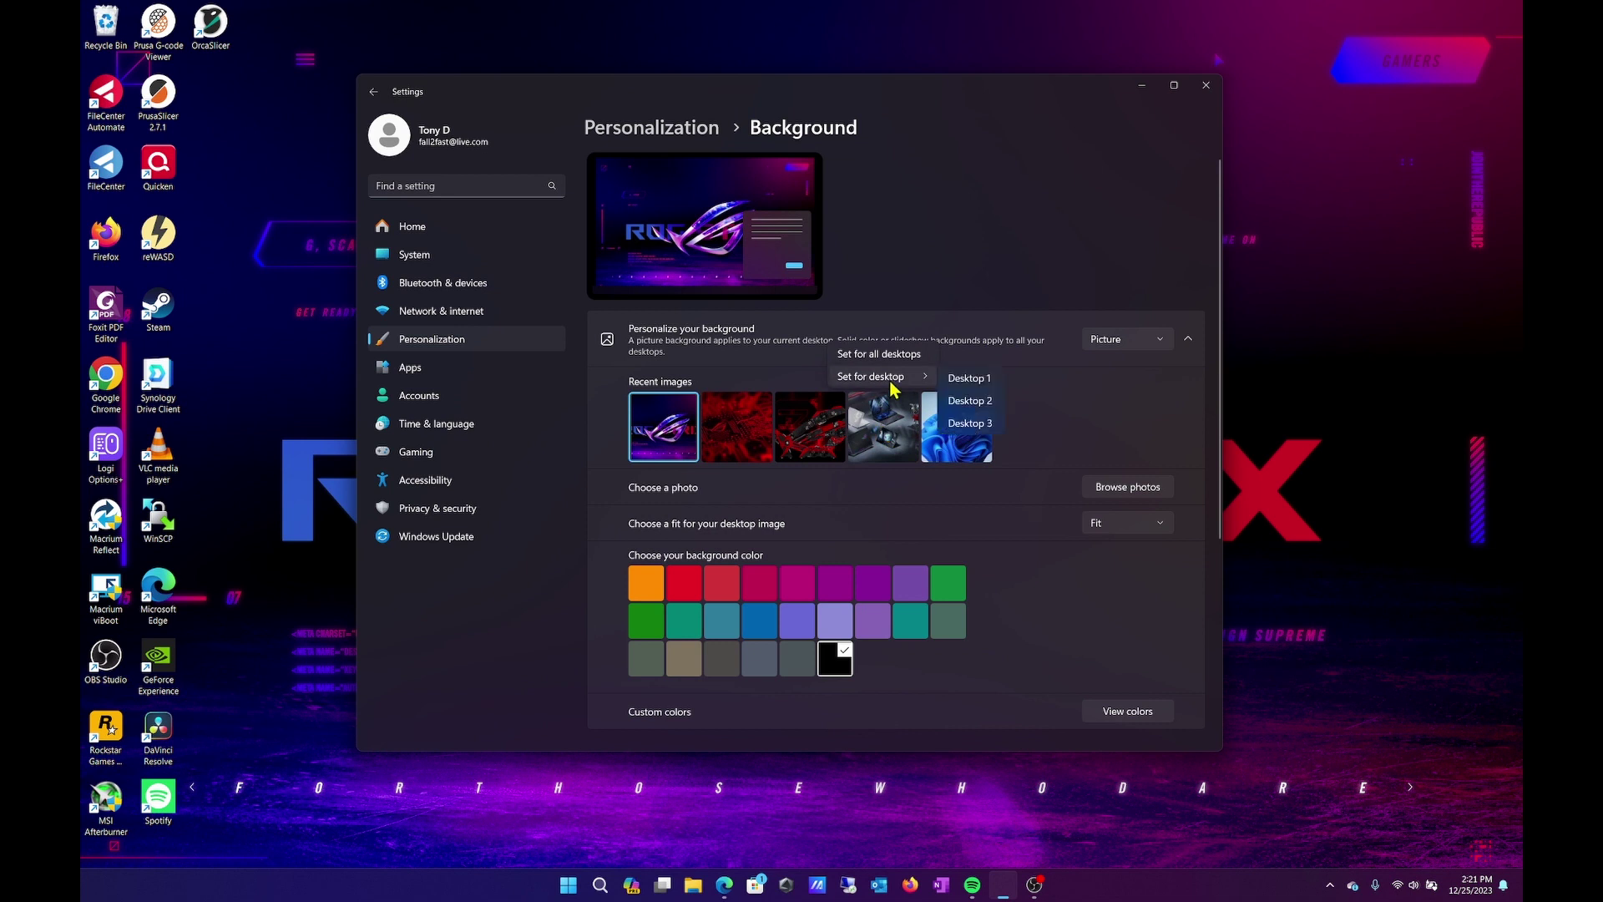
{"action": "left_click", "coordinate": [969, 423]}
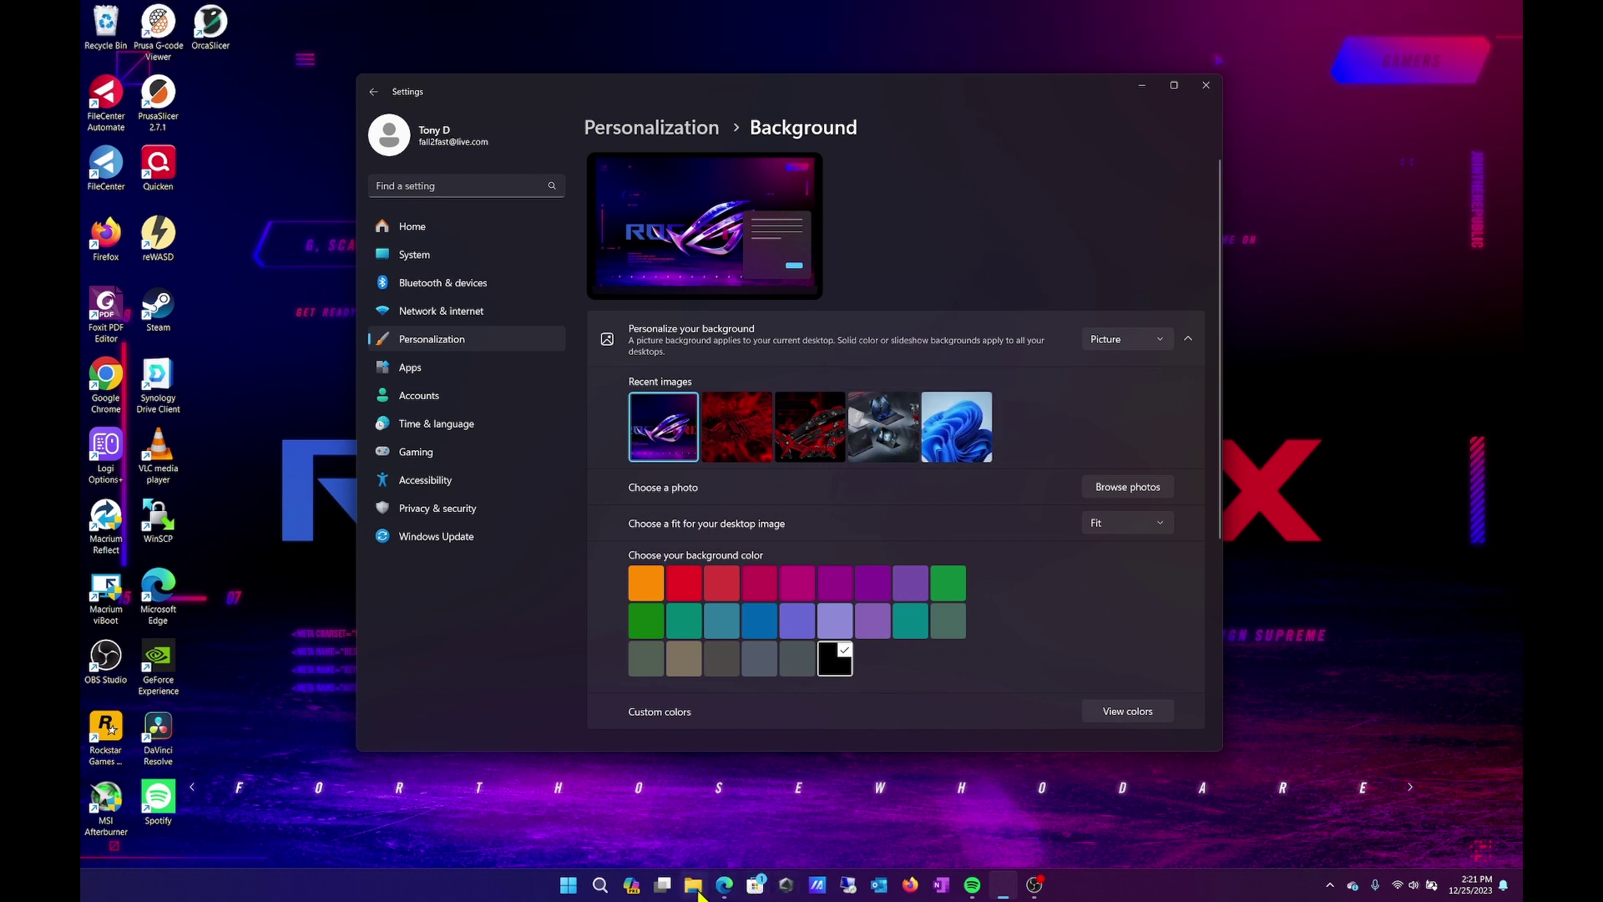
Step: Leave Task View, cancel the network error, go to Desktop 1 and close the Calibration folder
{"action": "left_click", "coordinate": [662, 887]}
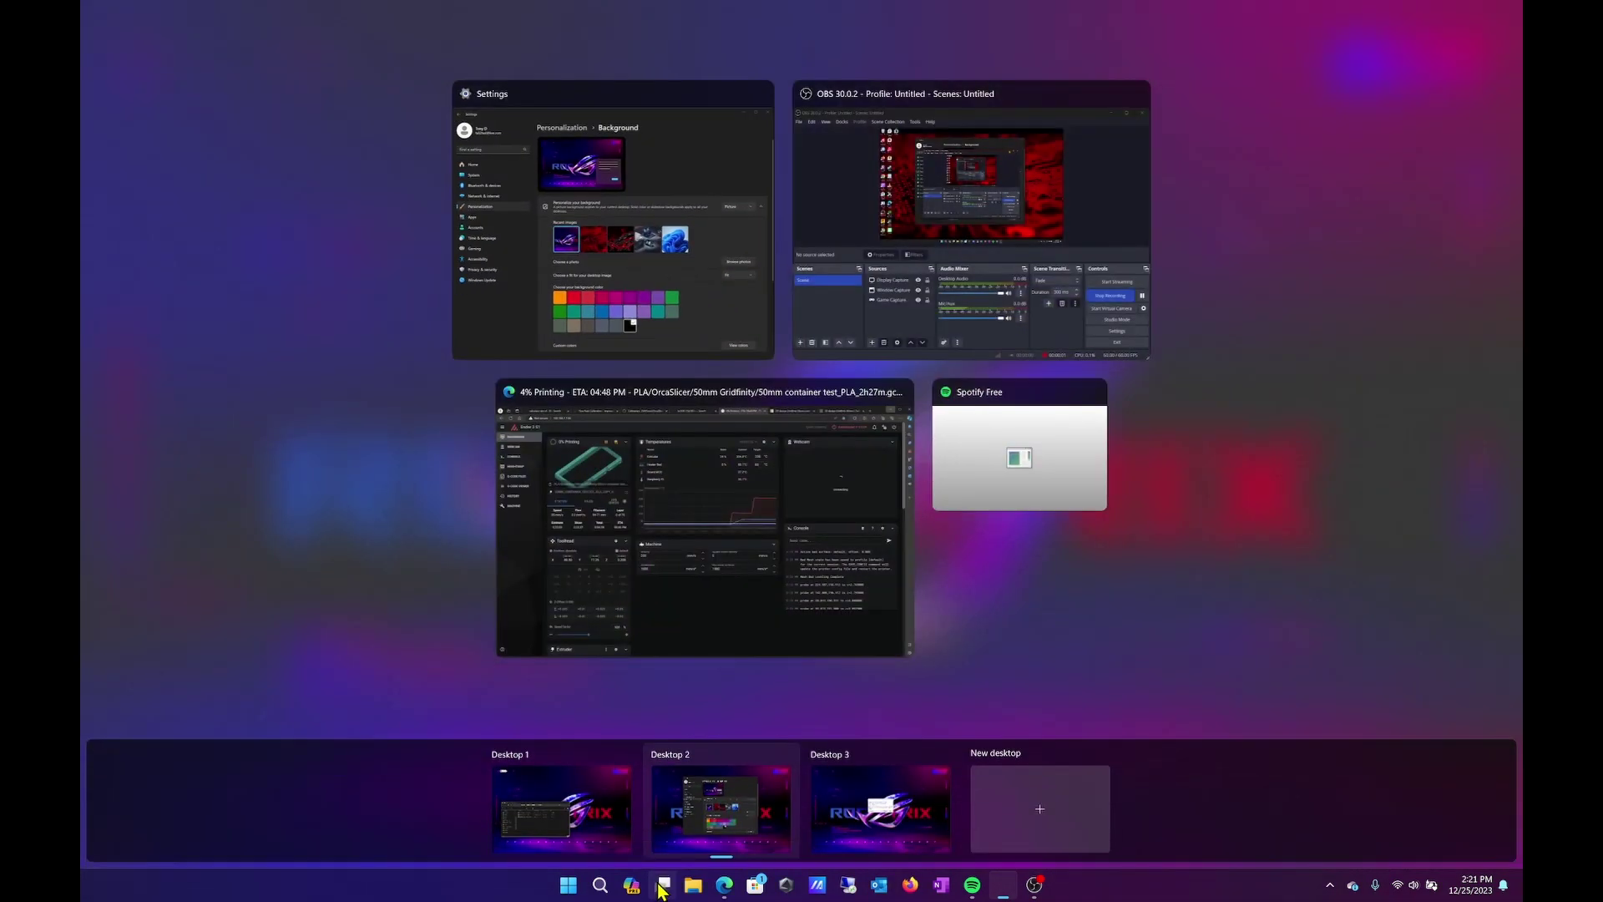
{"action": "left_click", "coordinate": [741, 682]}
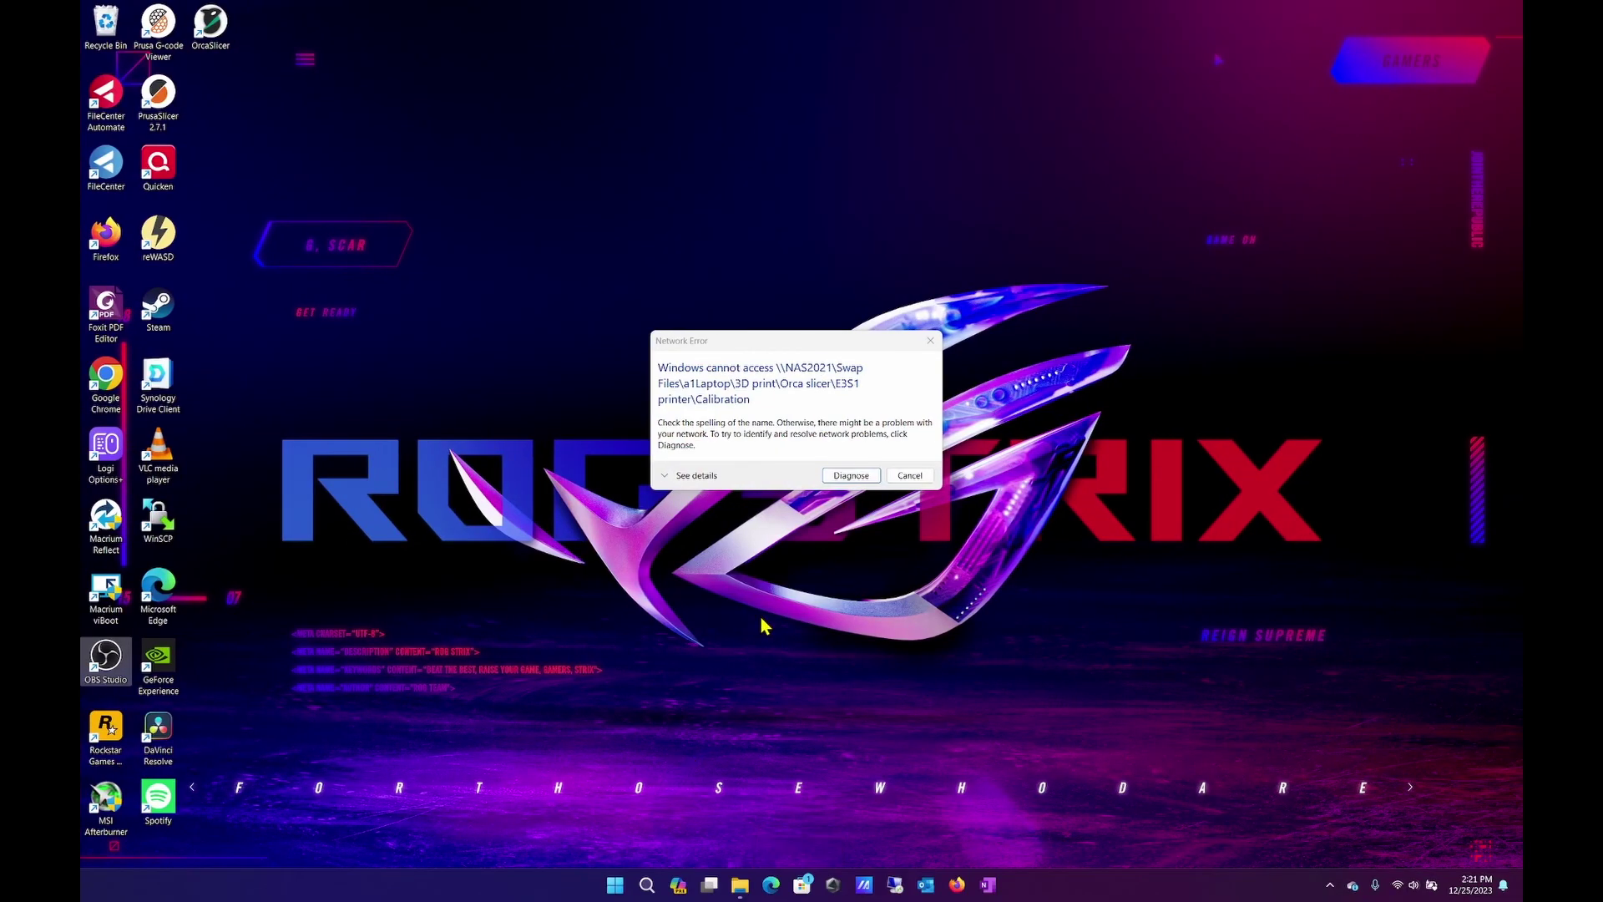
{"action": "left_click", "coordinate": [910, 476]}
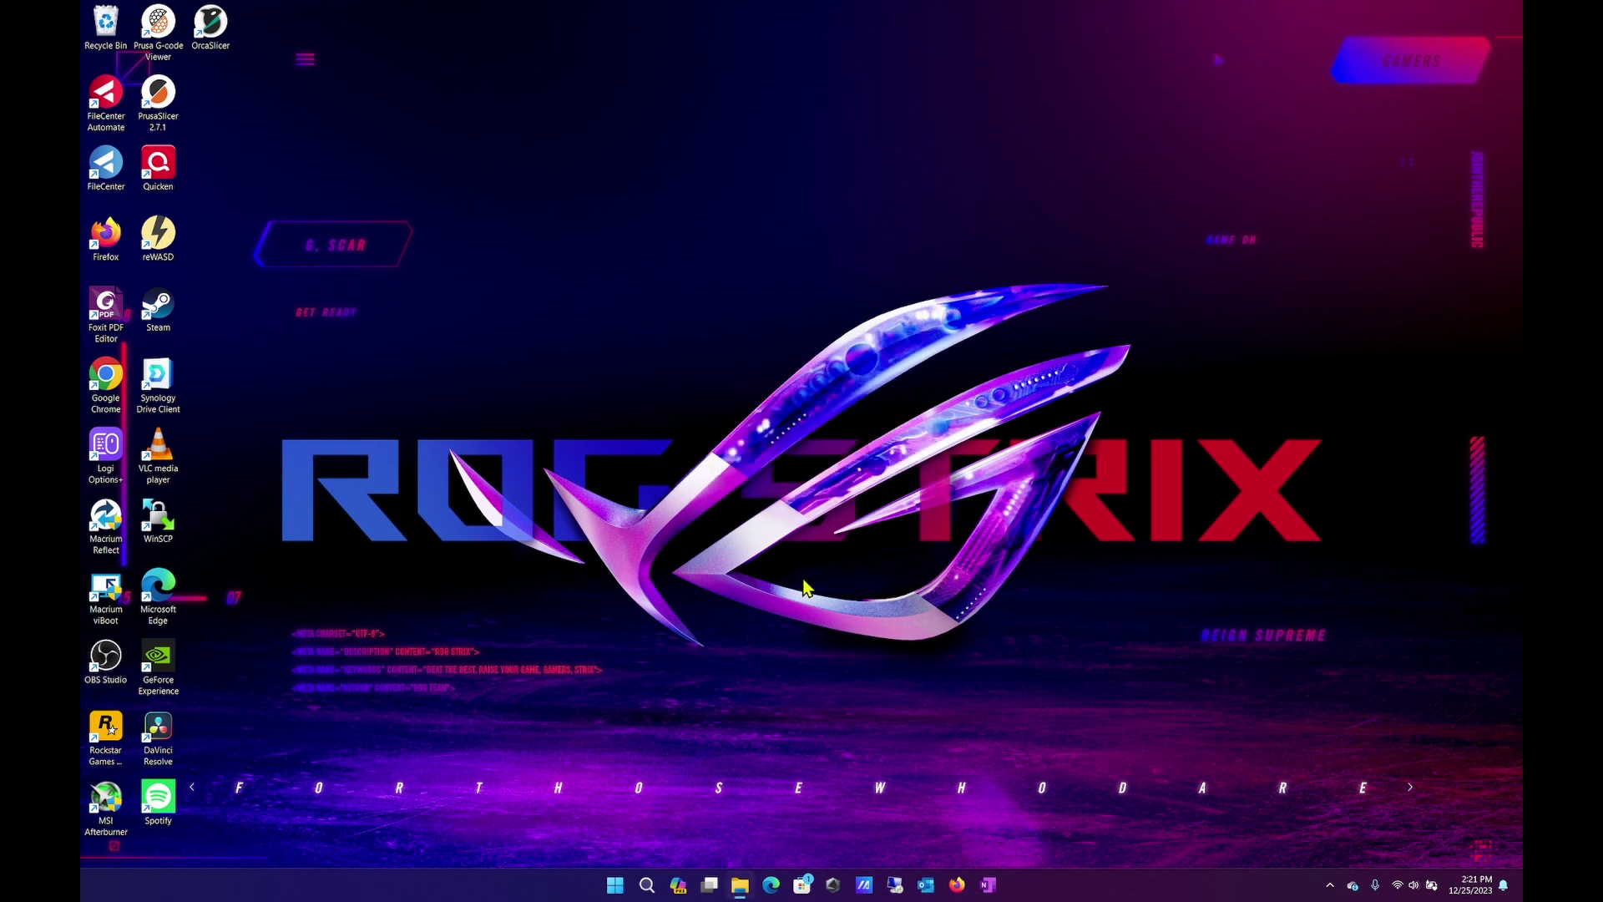
{"action": "key", "text": "ctrl+super+Left"}
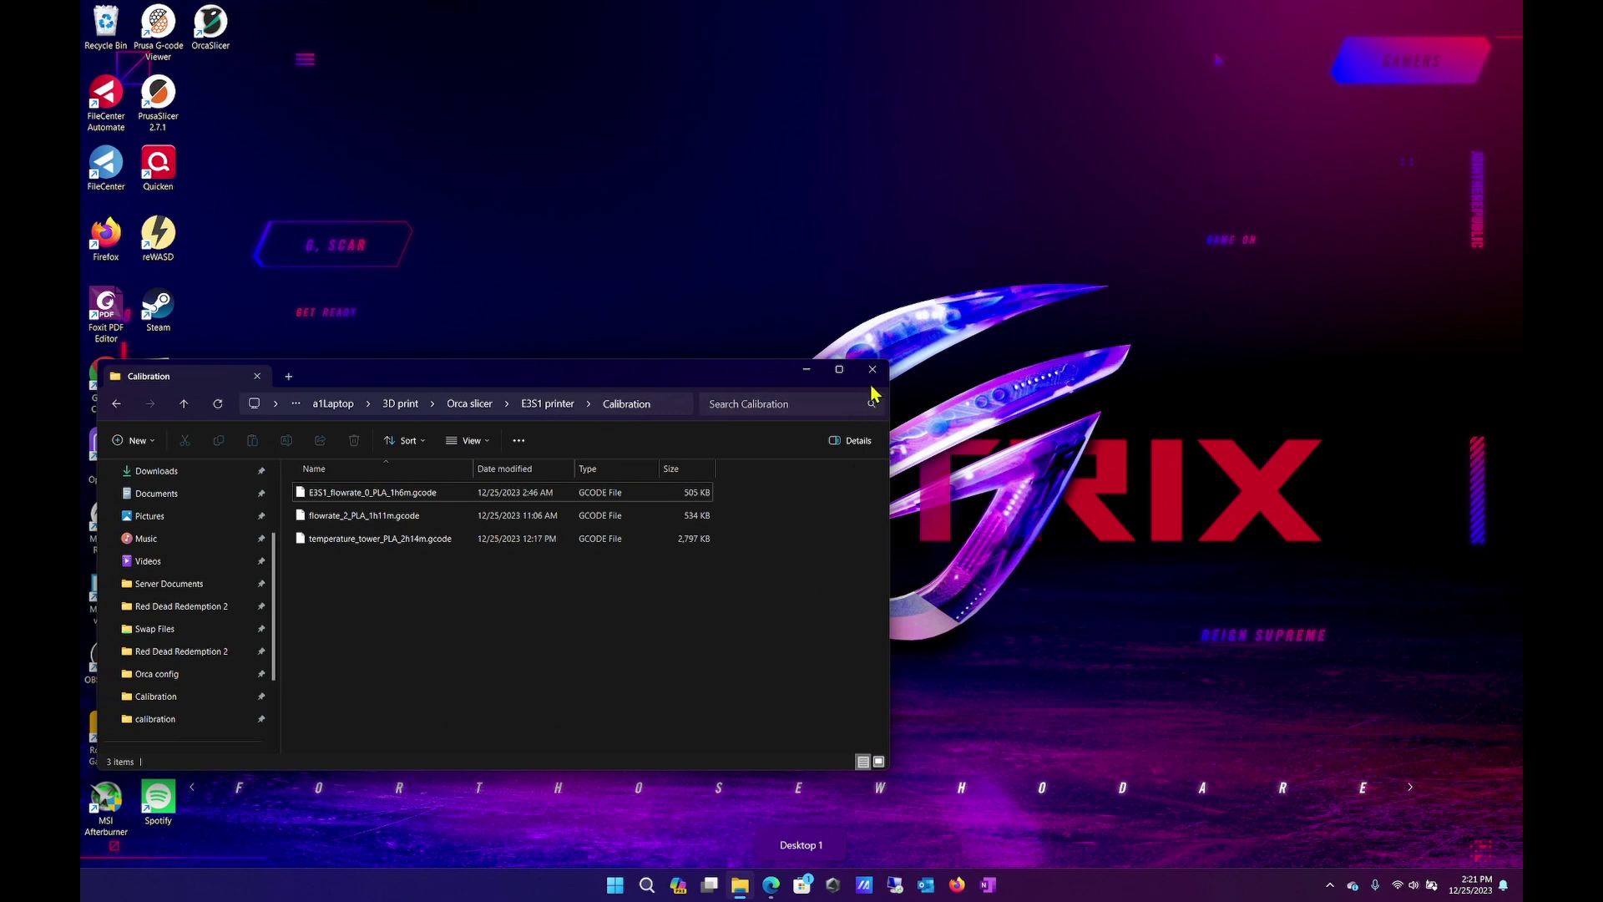
{"action": "left_click", "coordinate": [873, 369]}
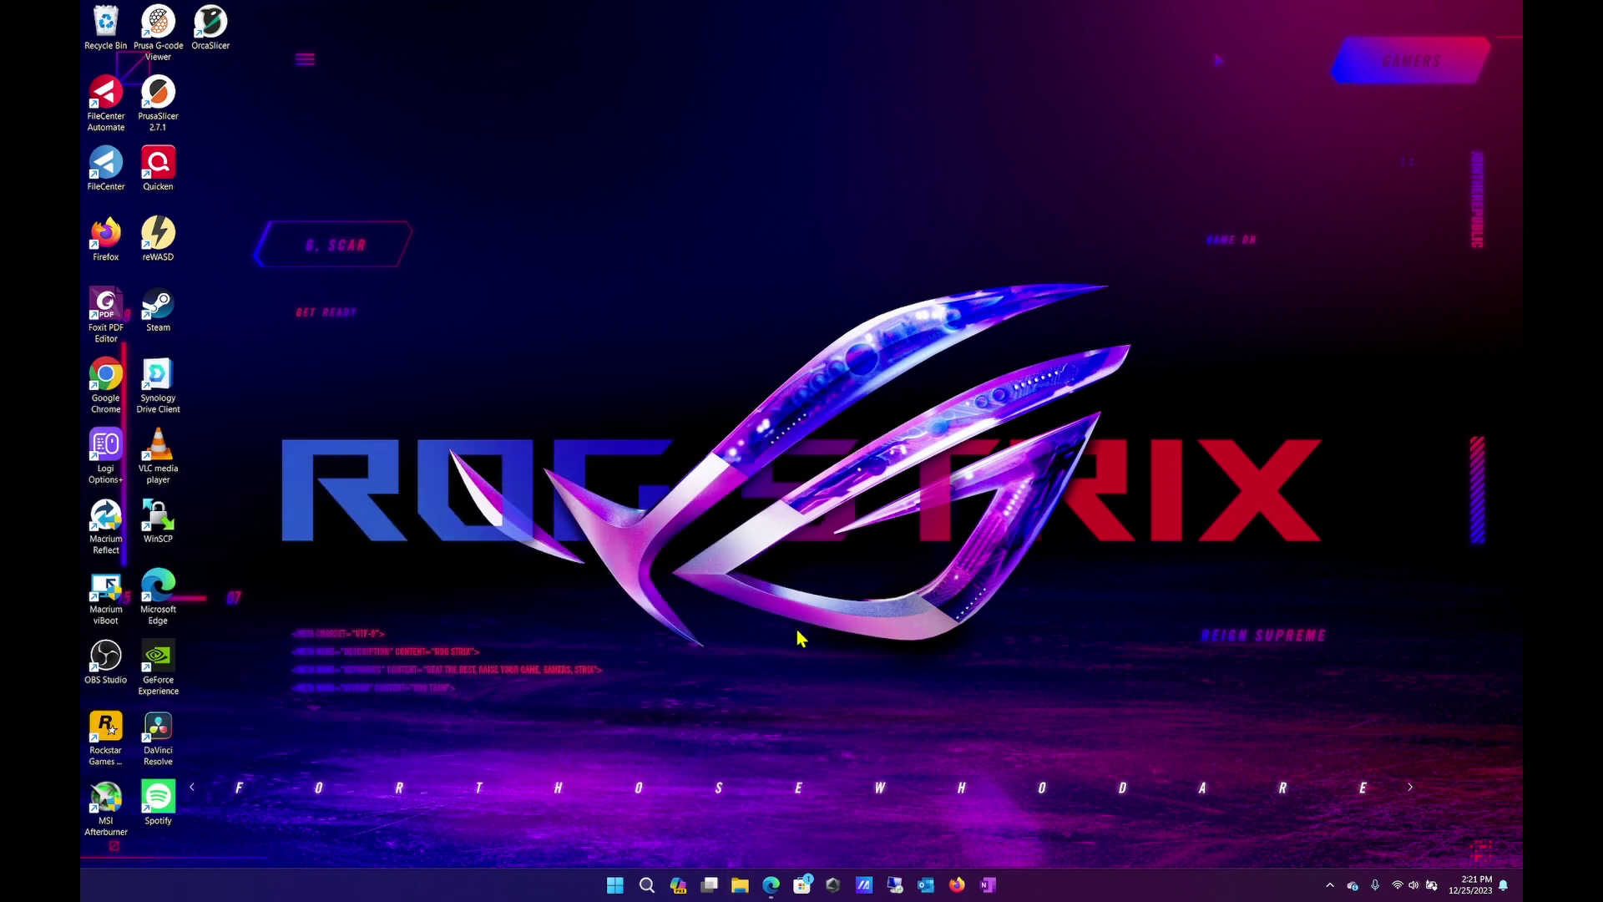
Step: Reach Background settings from the desktop menu and assign the purple ROG image to one desktop
{"action": "right_click", "coordinate": [719, 635]}
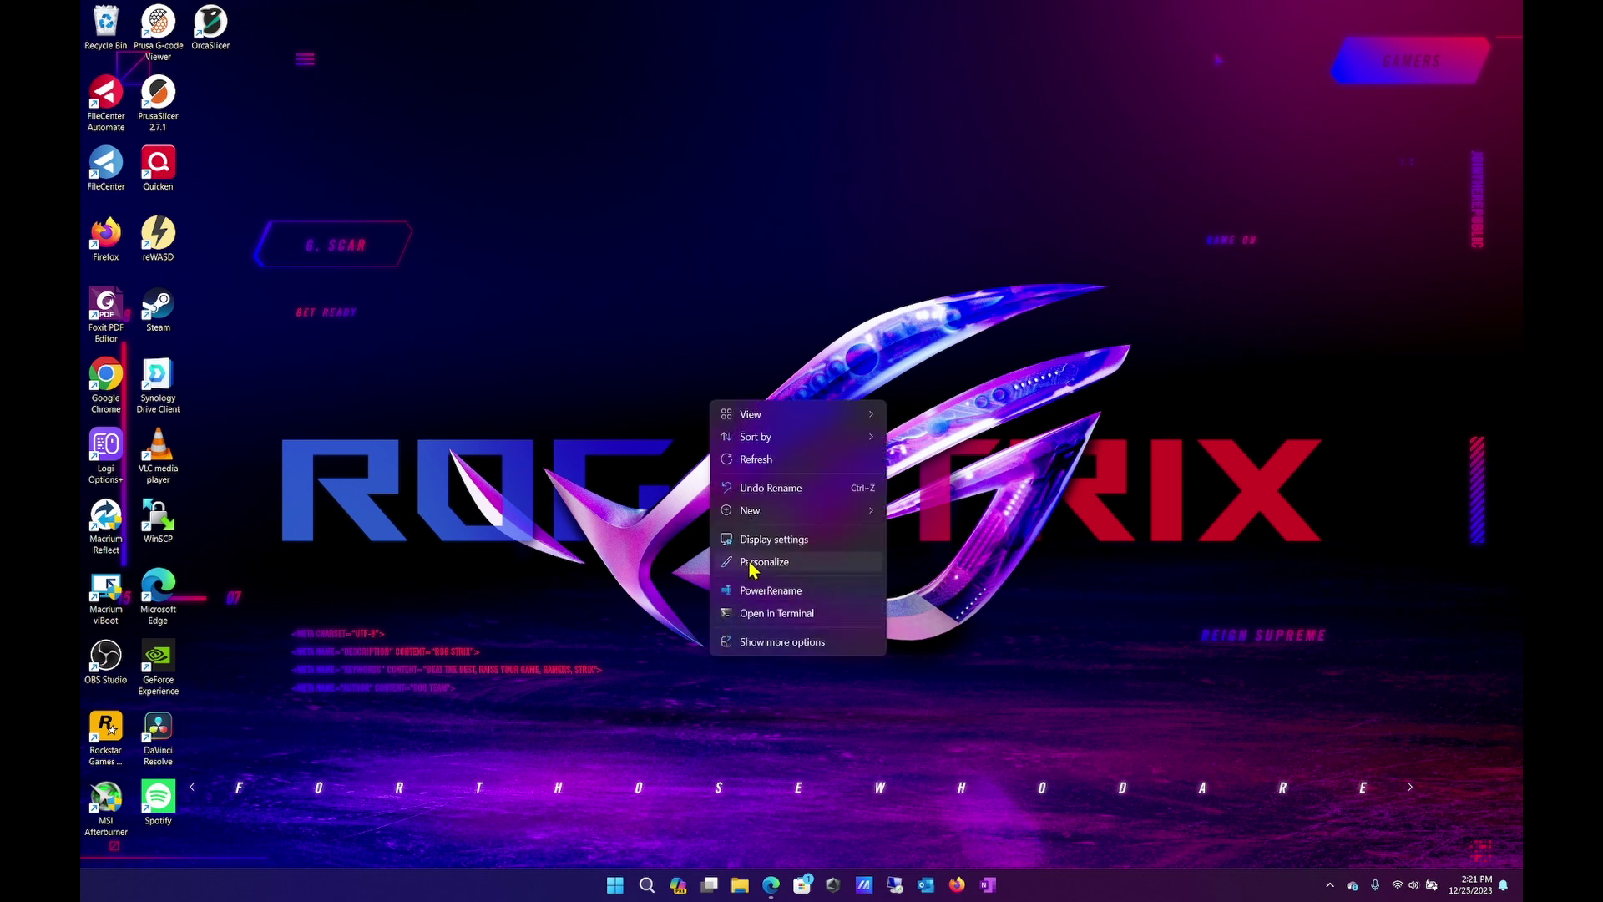
{"action": "left_click", "coordinate": [761, 561]}
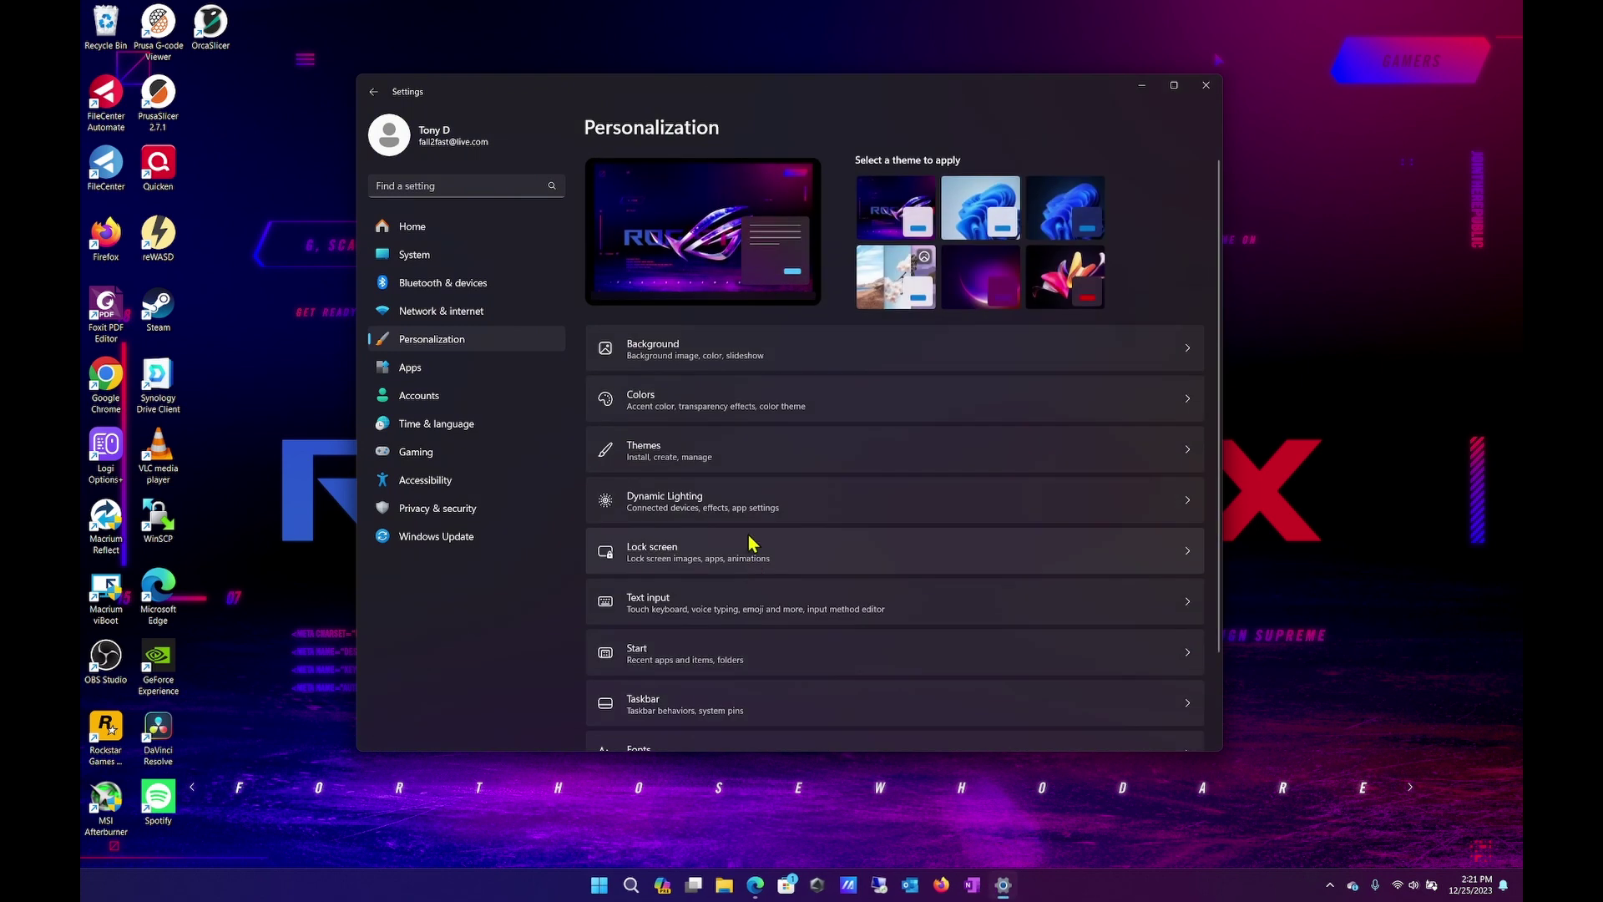
{"action": "left_click", "coordinate": [697, 352]}
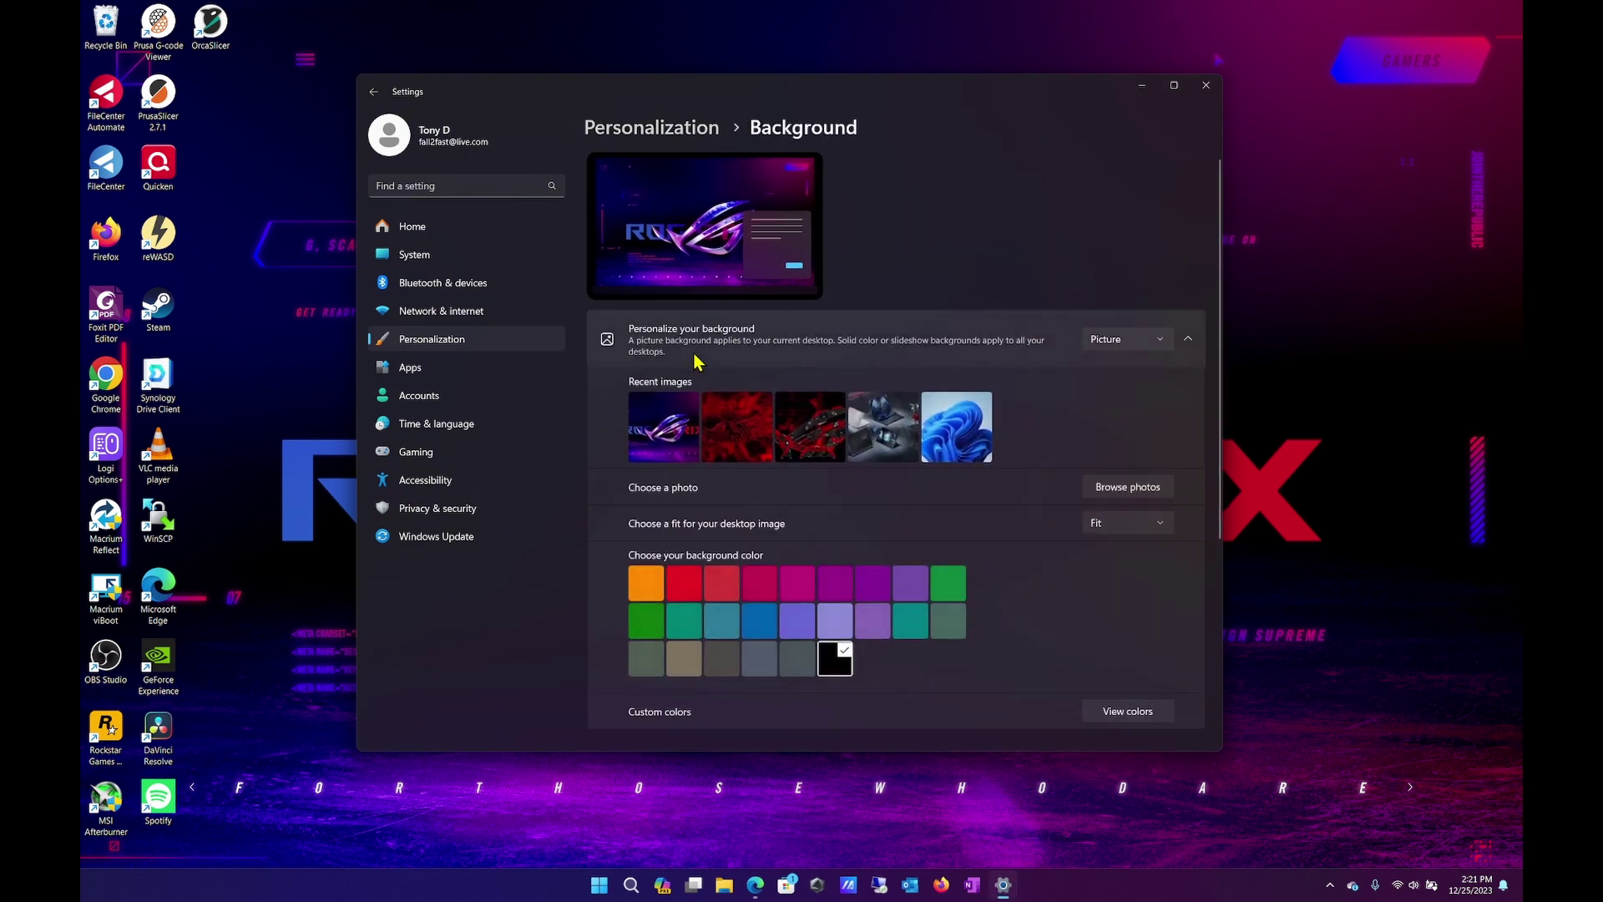
{"action": "right_click", "coordinate": [664, 431]}
{"action": "mouse_move", "coordinate": [653, 376]}
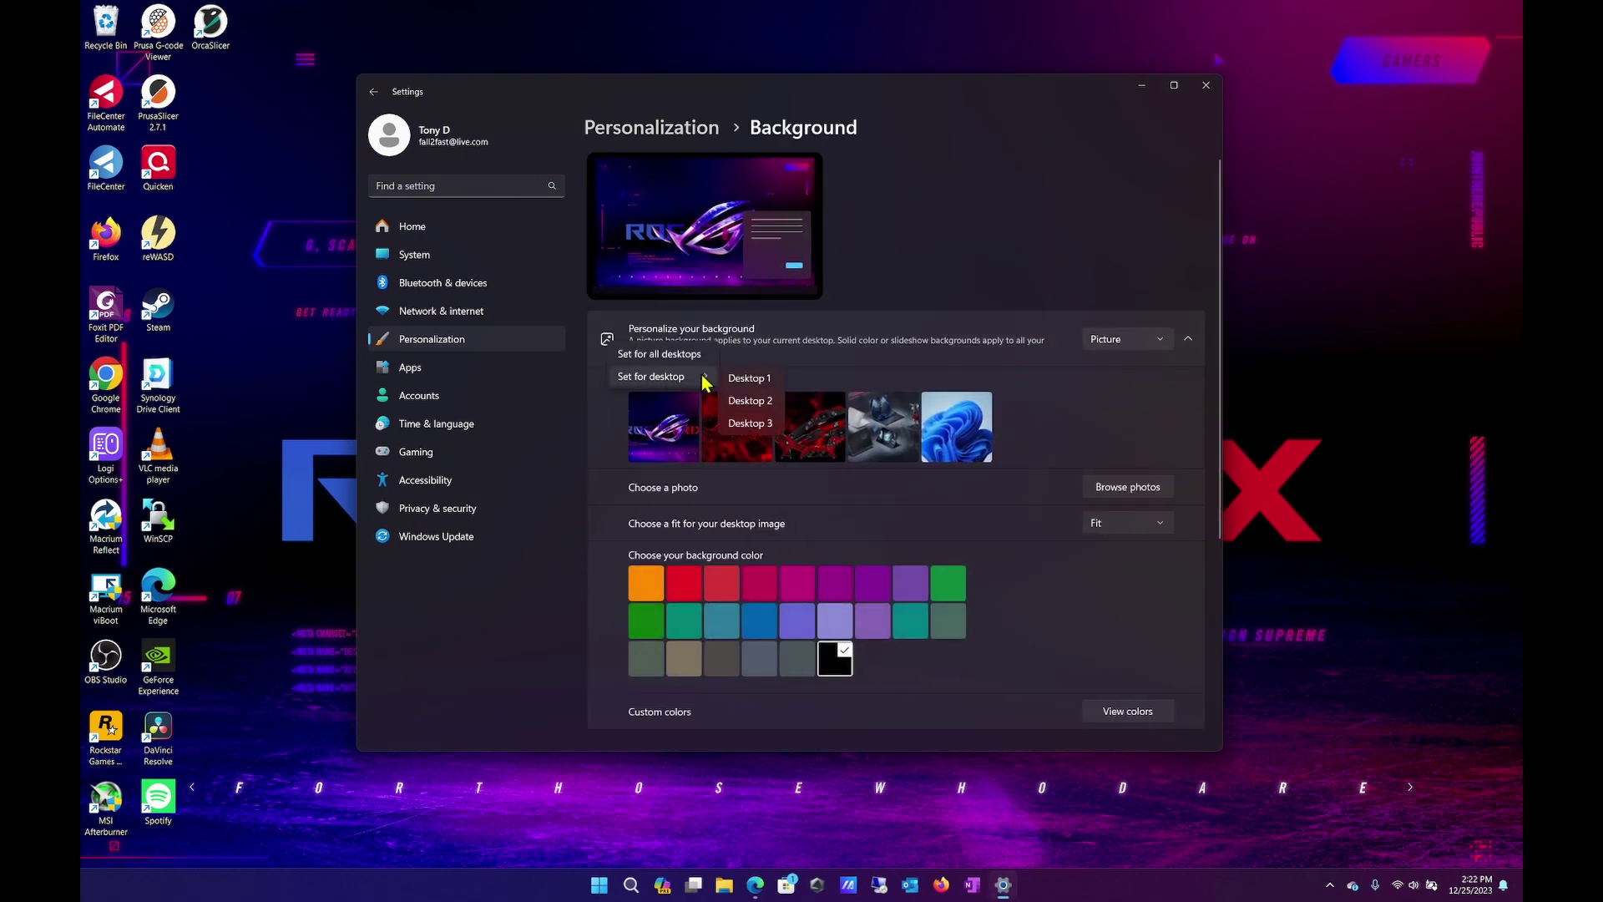
{"action": "left_click", "coordinate": [742, 382]}
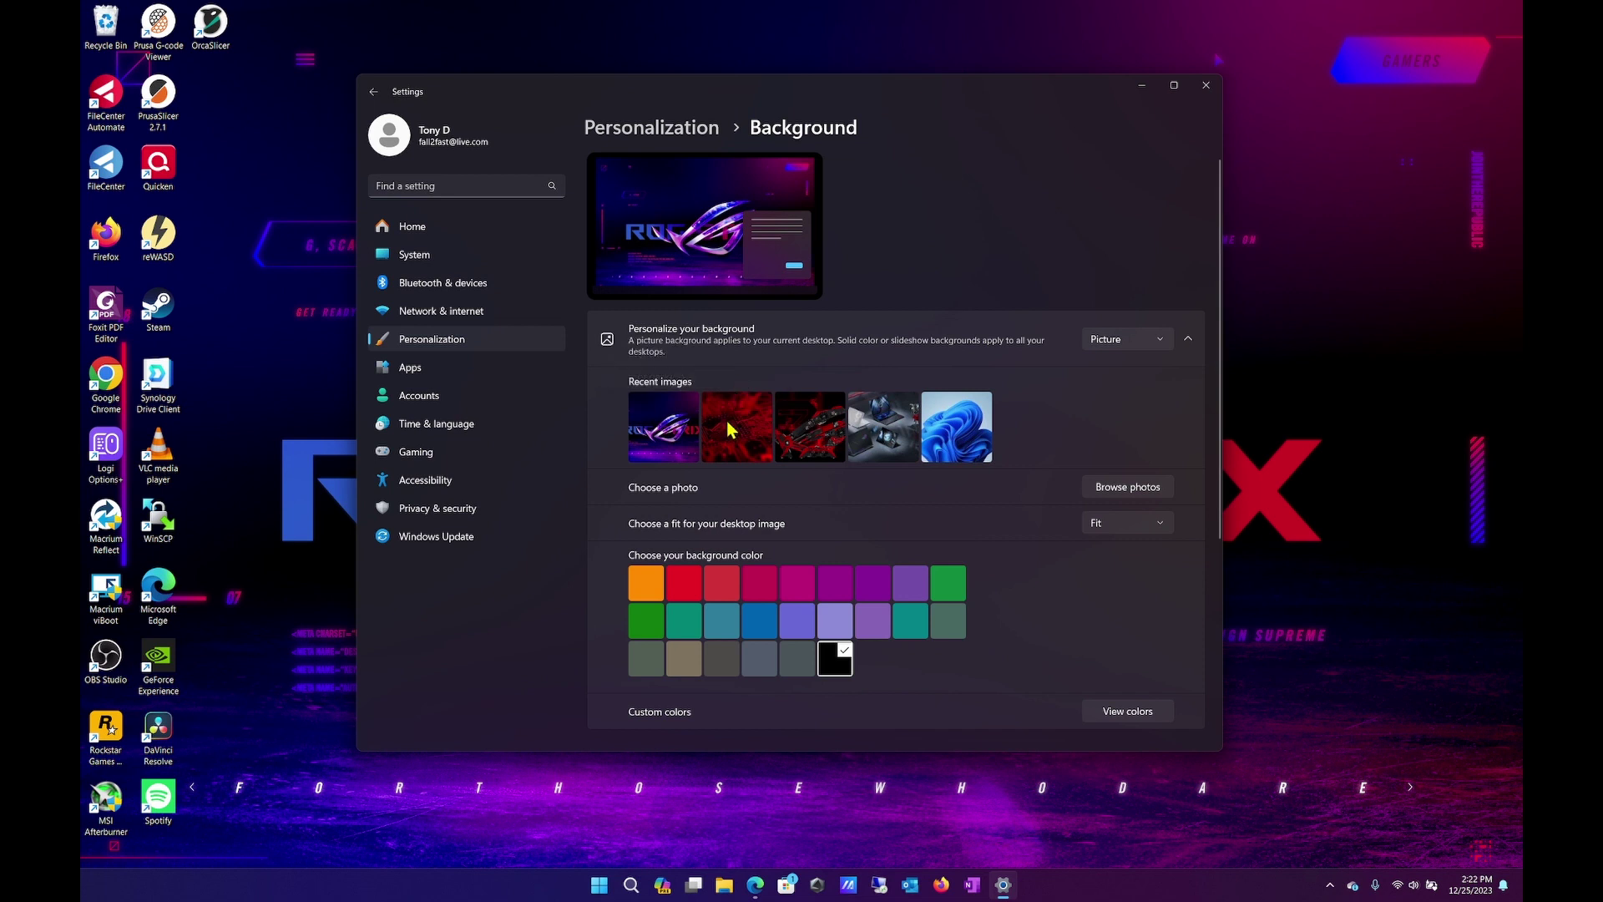
Step: Apply the red circuit board image to a single desktop
{"action": "left_click", "coordinate": [737, 427]}
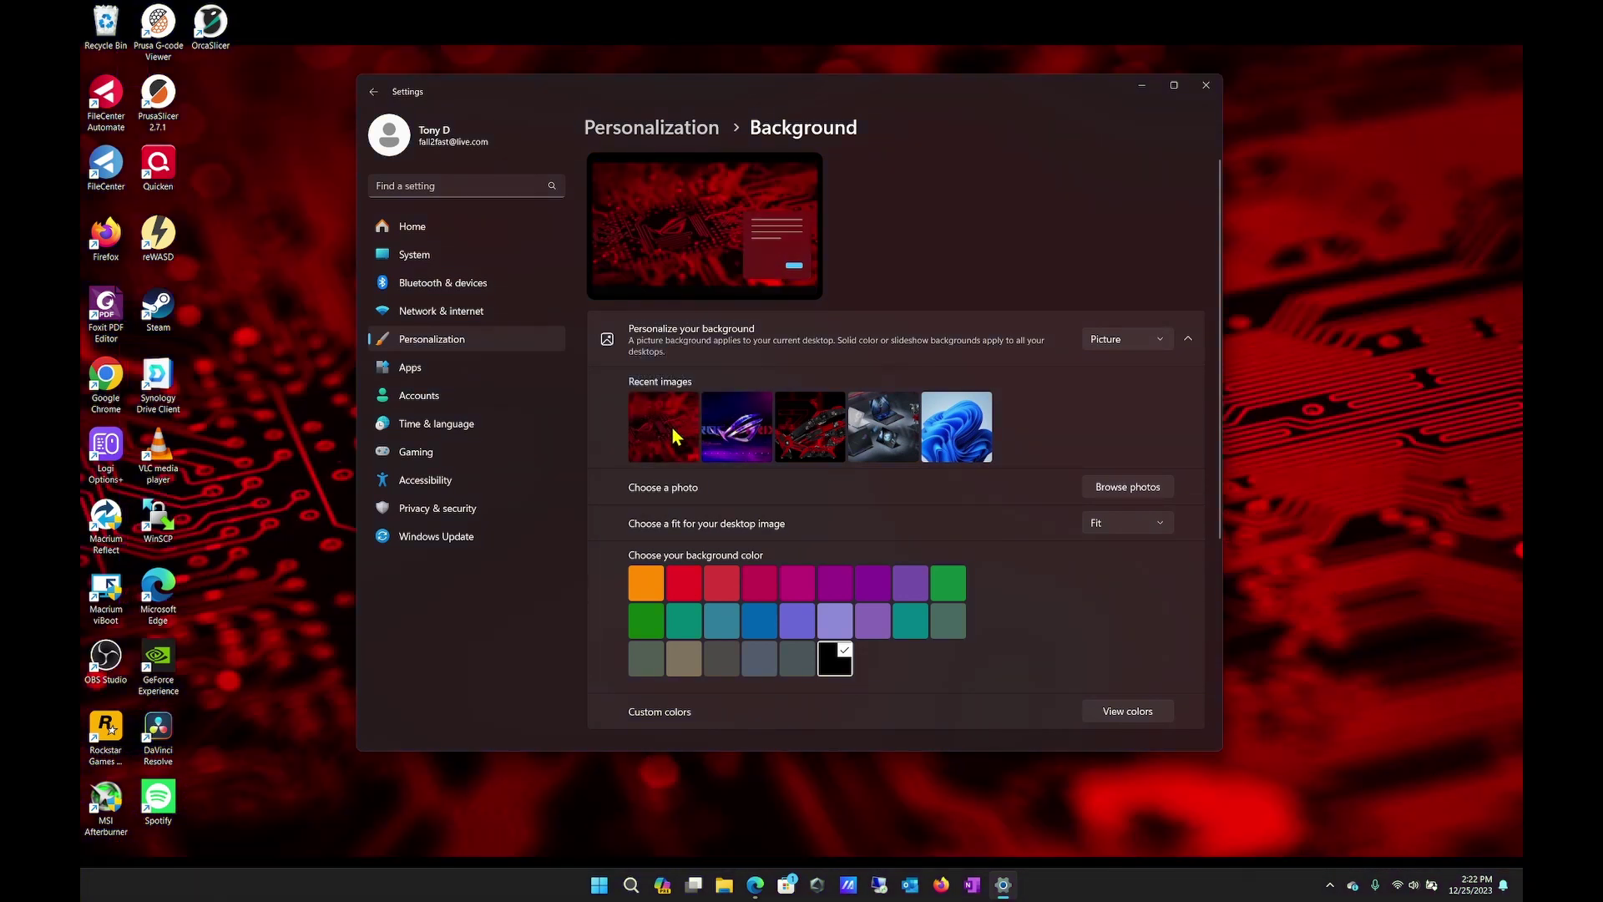
{"action": "left_click", "coordinate": [675, 437]}
{"action": "right_click", "coordinate": [674, 437]}
{"action": "mouse_move", "coordinate": [655, 377]}
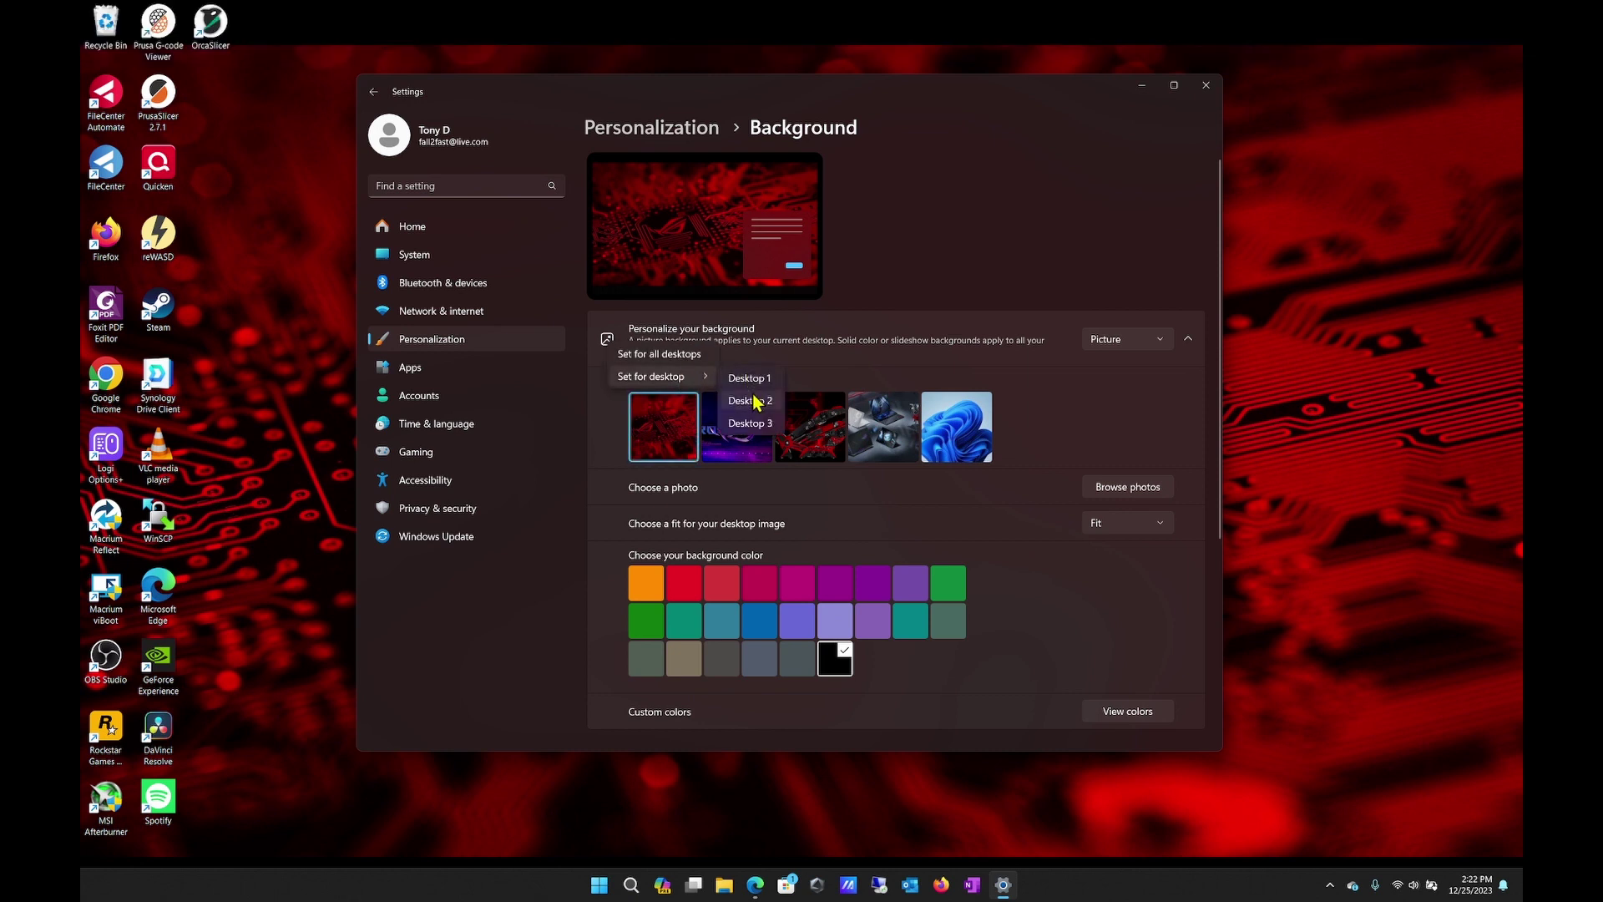
{"action": "left_click", "coordinate": [751, 402]}
Step: Set the purple ROG image as Desktop 1's wallpaper only and return to the desktop
{"action": "left_click", "coordinate": [731, 437]}
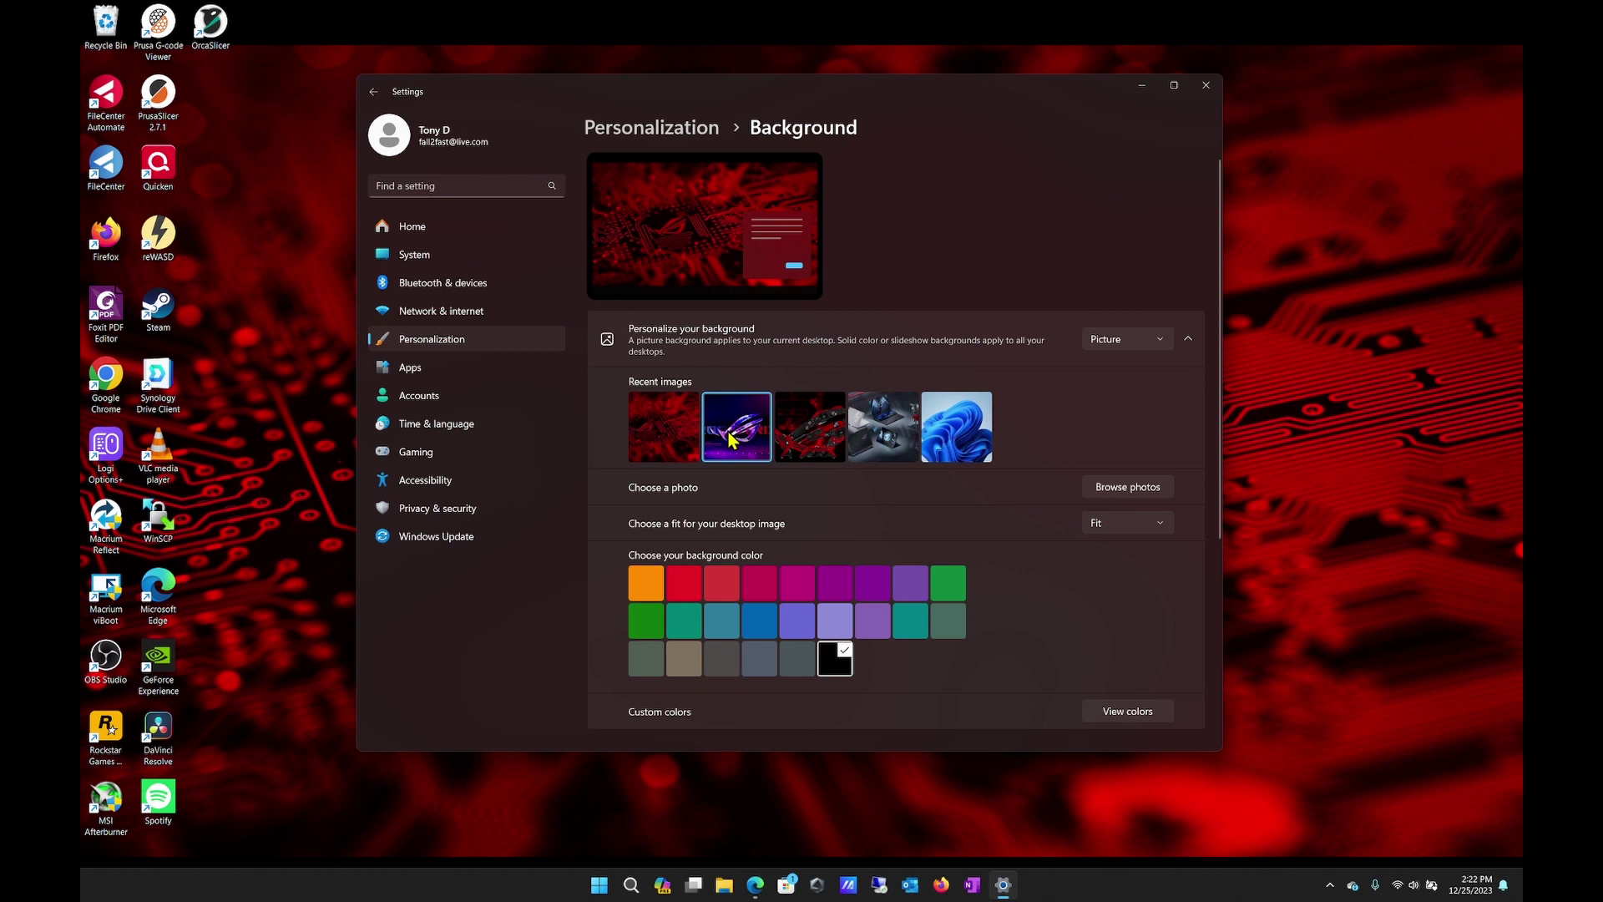
{"action": "right_click", "coordinate": [730, 437]}
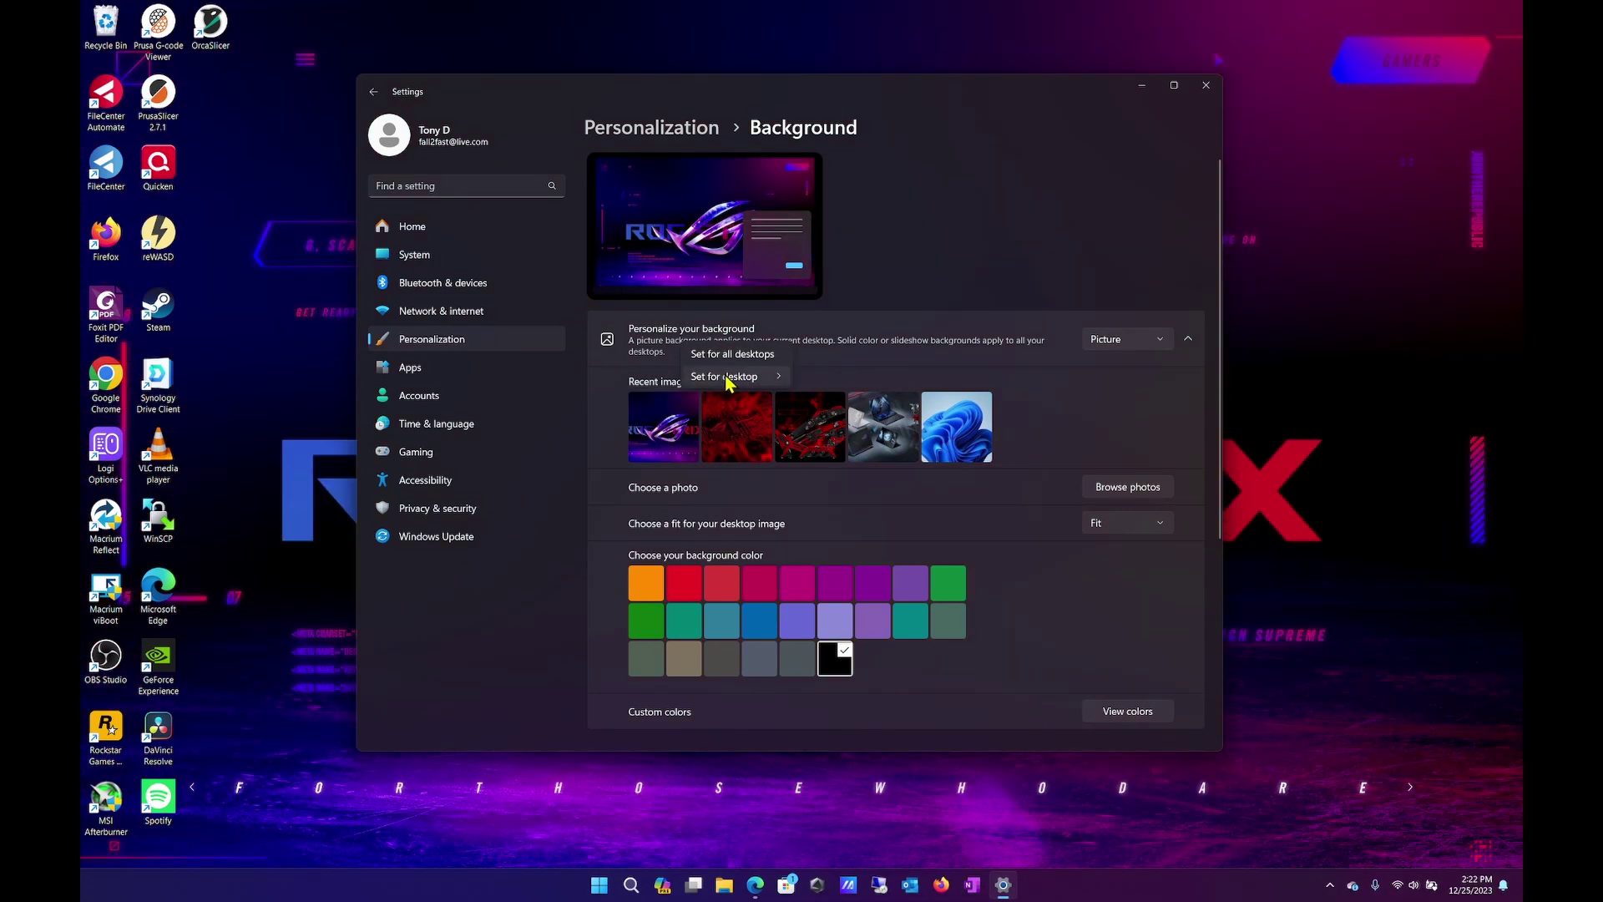
{"action": "mouse_move", "coordinate": [734, 376]}
{"action": "left_click", "coordinate": [821, 379]}
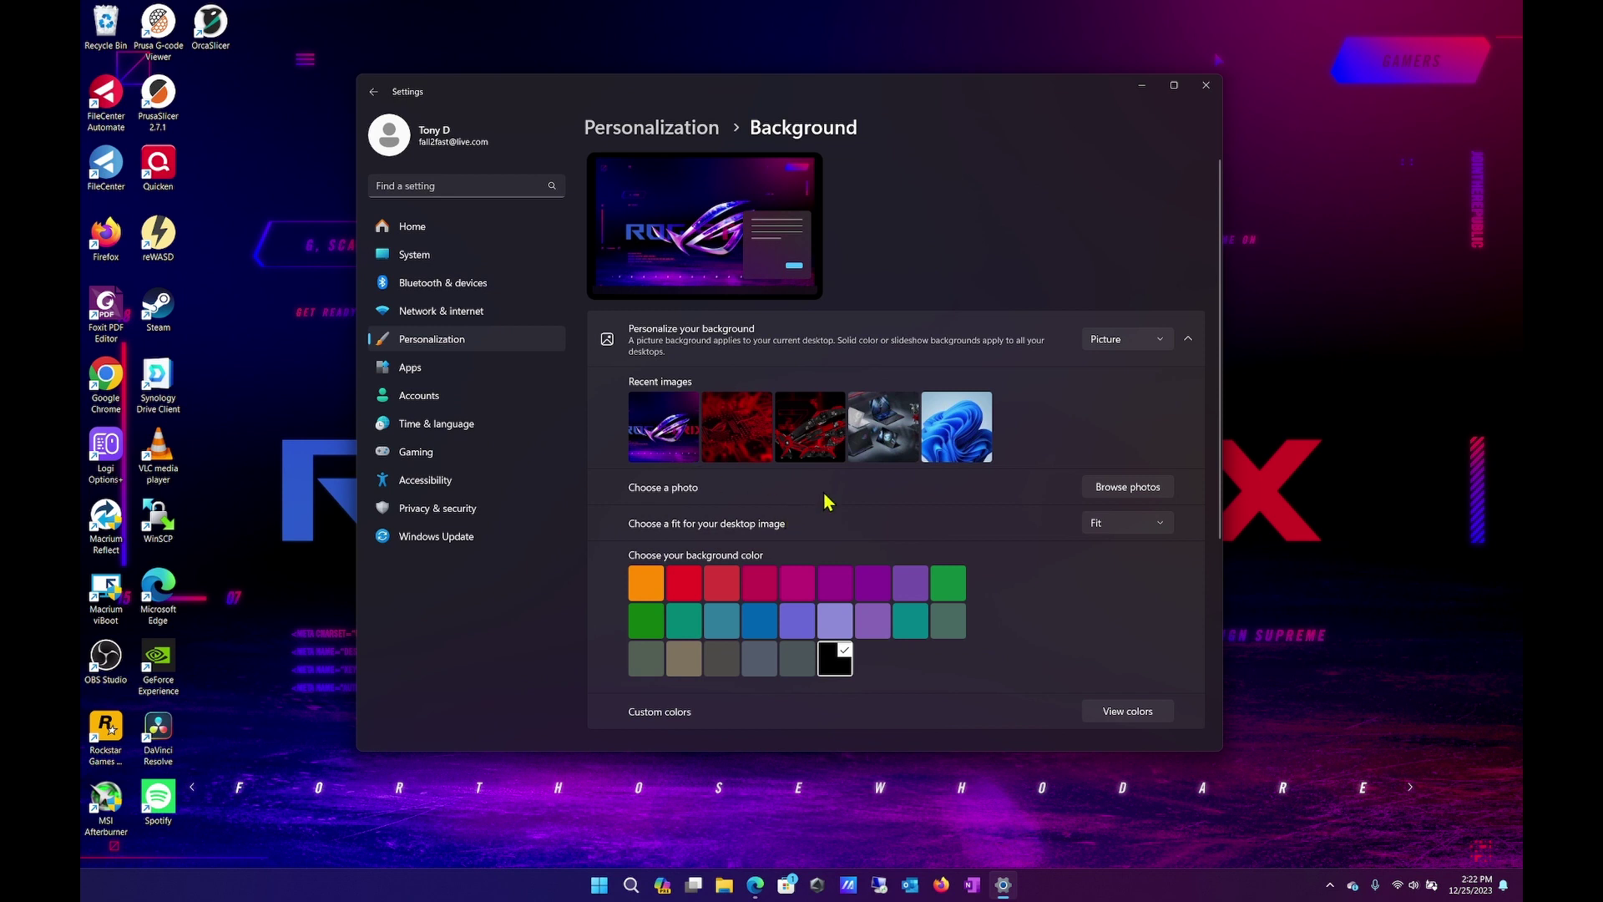
{"action": "left_click", "coordinate": [757, 847]}
Step: Switch to another desktop with Ctrl+Win+Right, then back to Desktop 1
{"action": "key", "text": "ctrl+super+Right"}
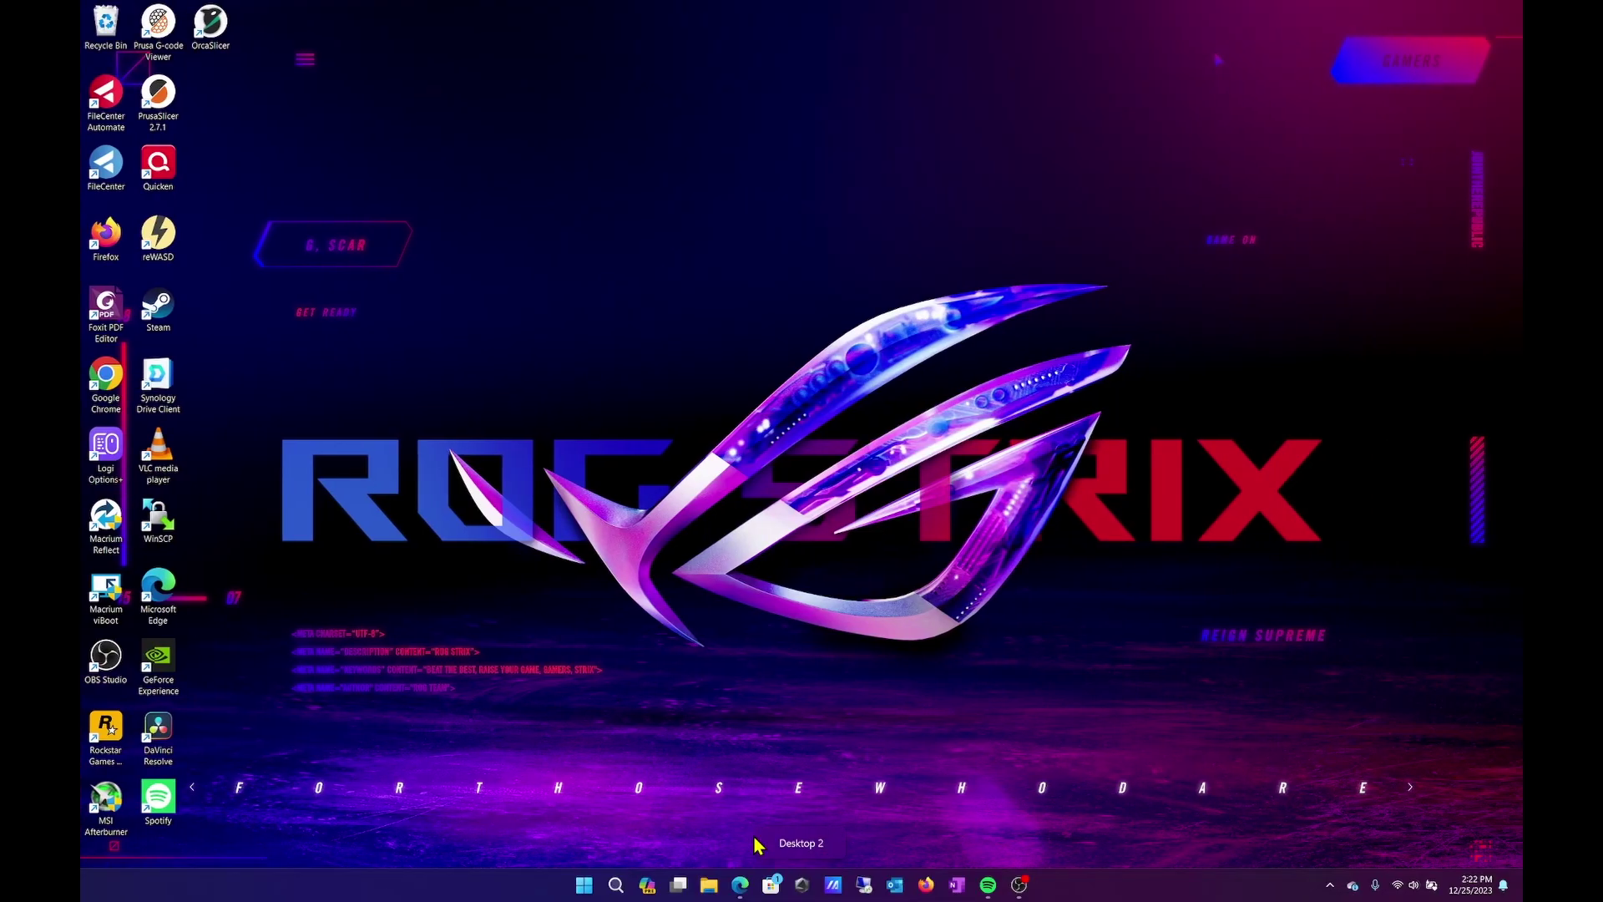
{"action": "key", "text": "ctrl+super+Left"}
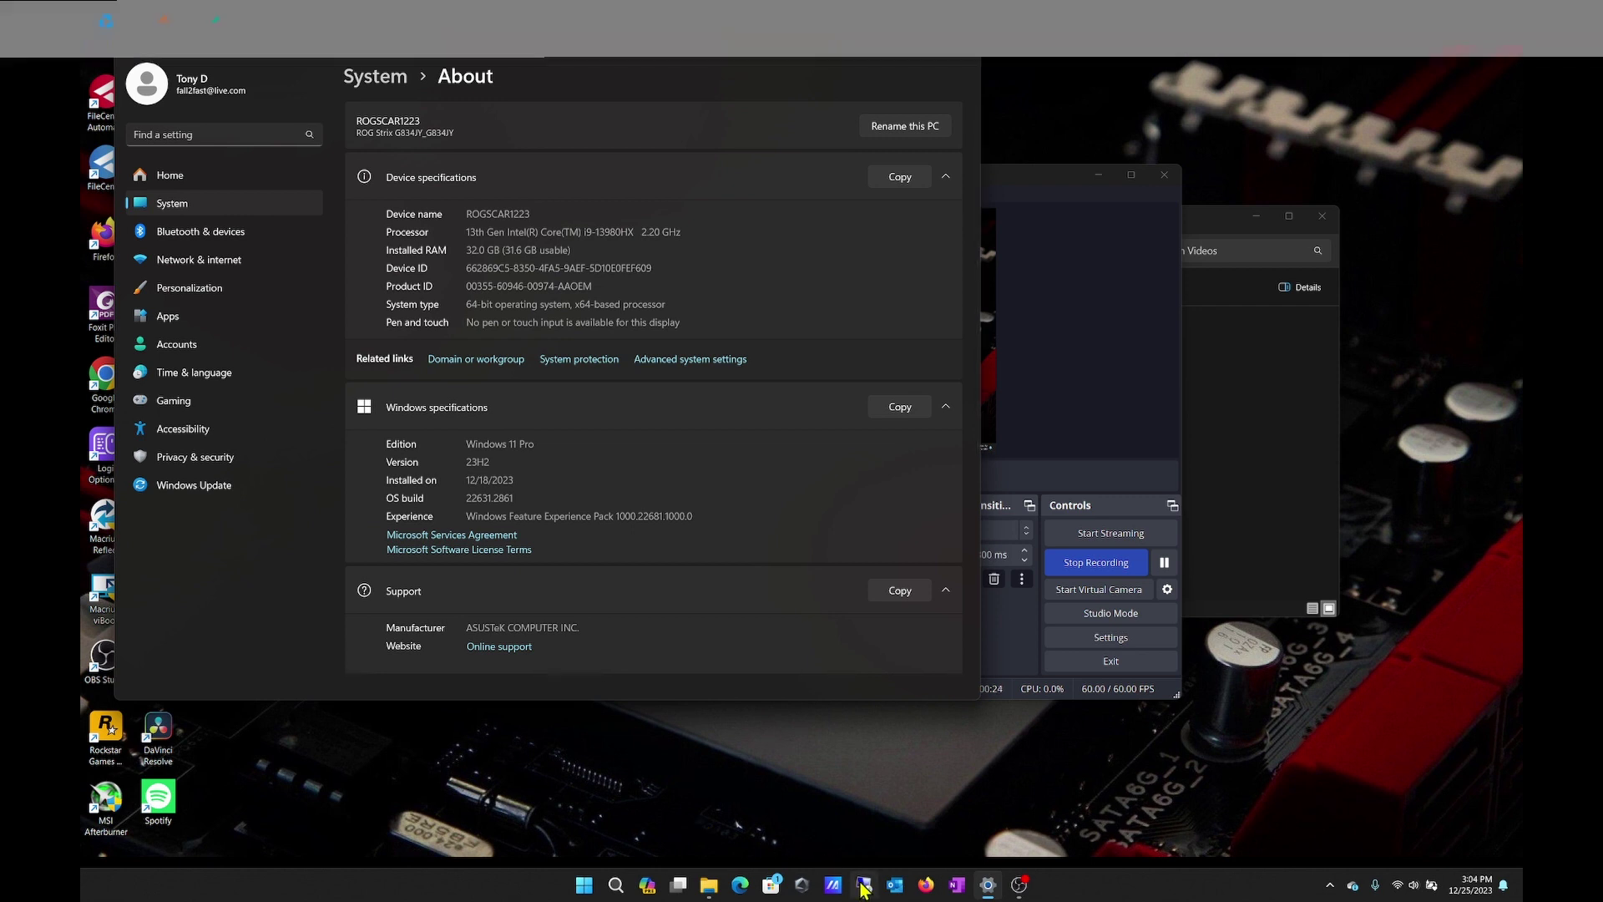
Step: Bring up the remote session and cycle through Desktops 1–3, ending on Desktop 1
{"action": "left_click", "coordinate": [864, 885]}
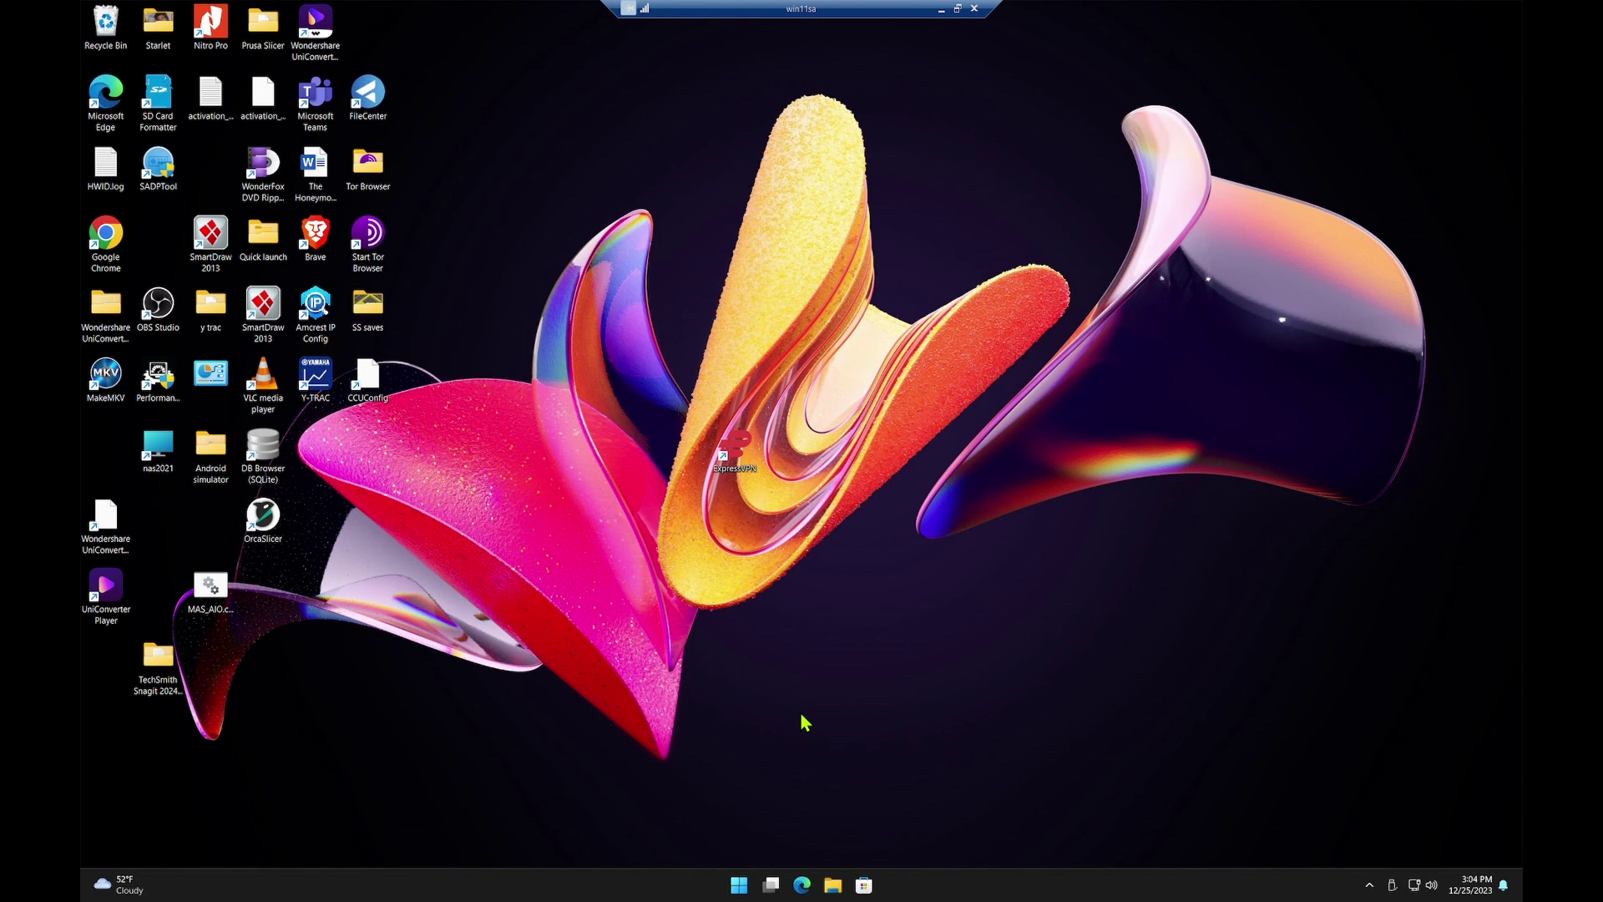
{"action": "key", "text": "ctrl+super+Left"}
{"action": "key", "text": "ctrl+super+Left"}
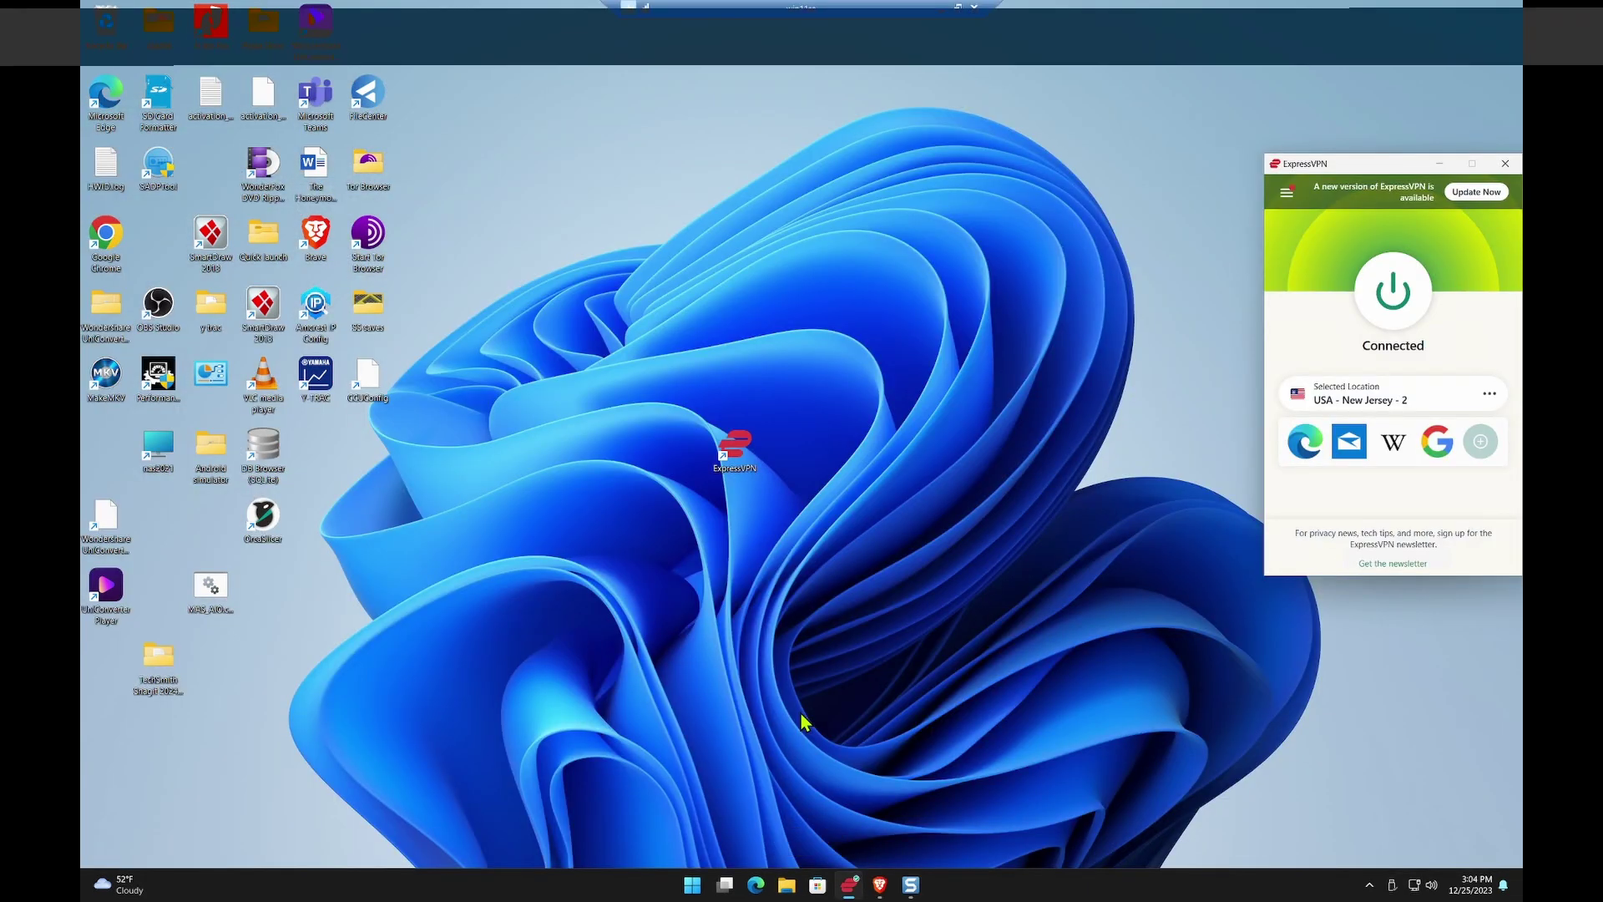
{"action": "key", "text": "ctrl+super+Right"}
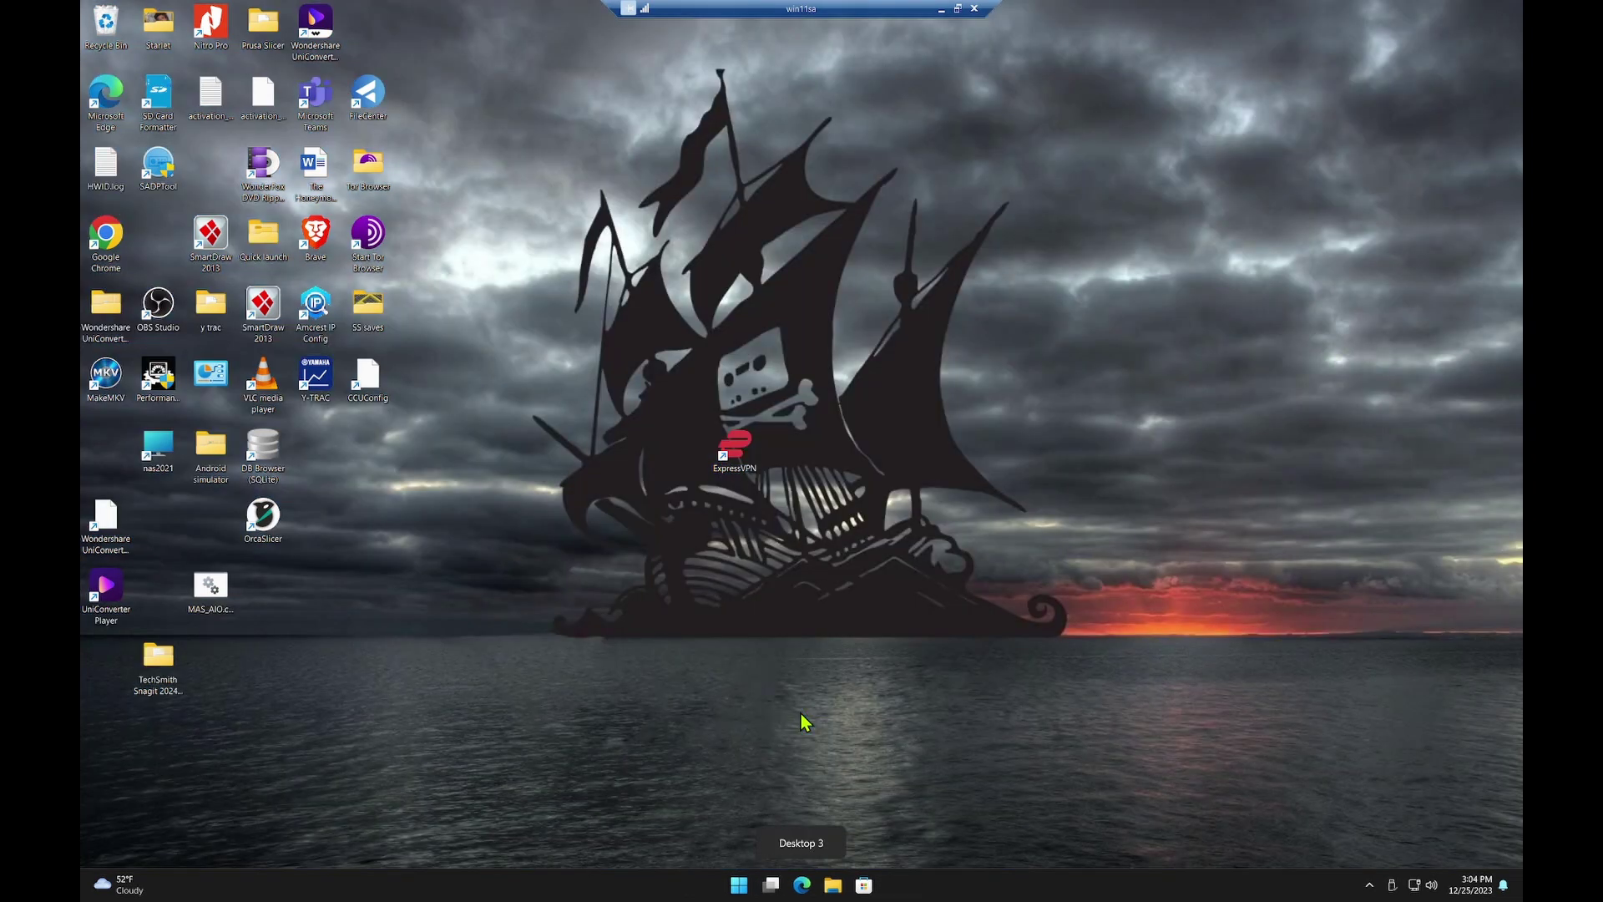
{"action": "key", "text": "ctrl+super+Right"}
{"action": "key", "text": "ctrl+super+Left"}
{"action": "key", "text": "ctrl+super+Left"}
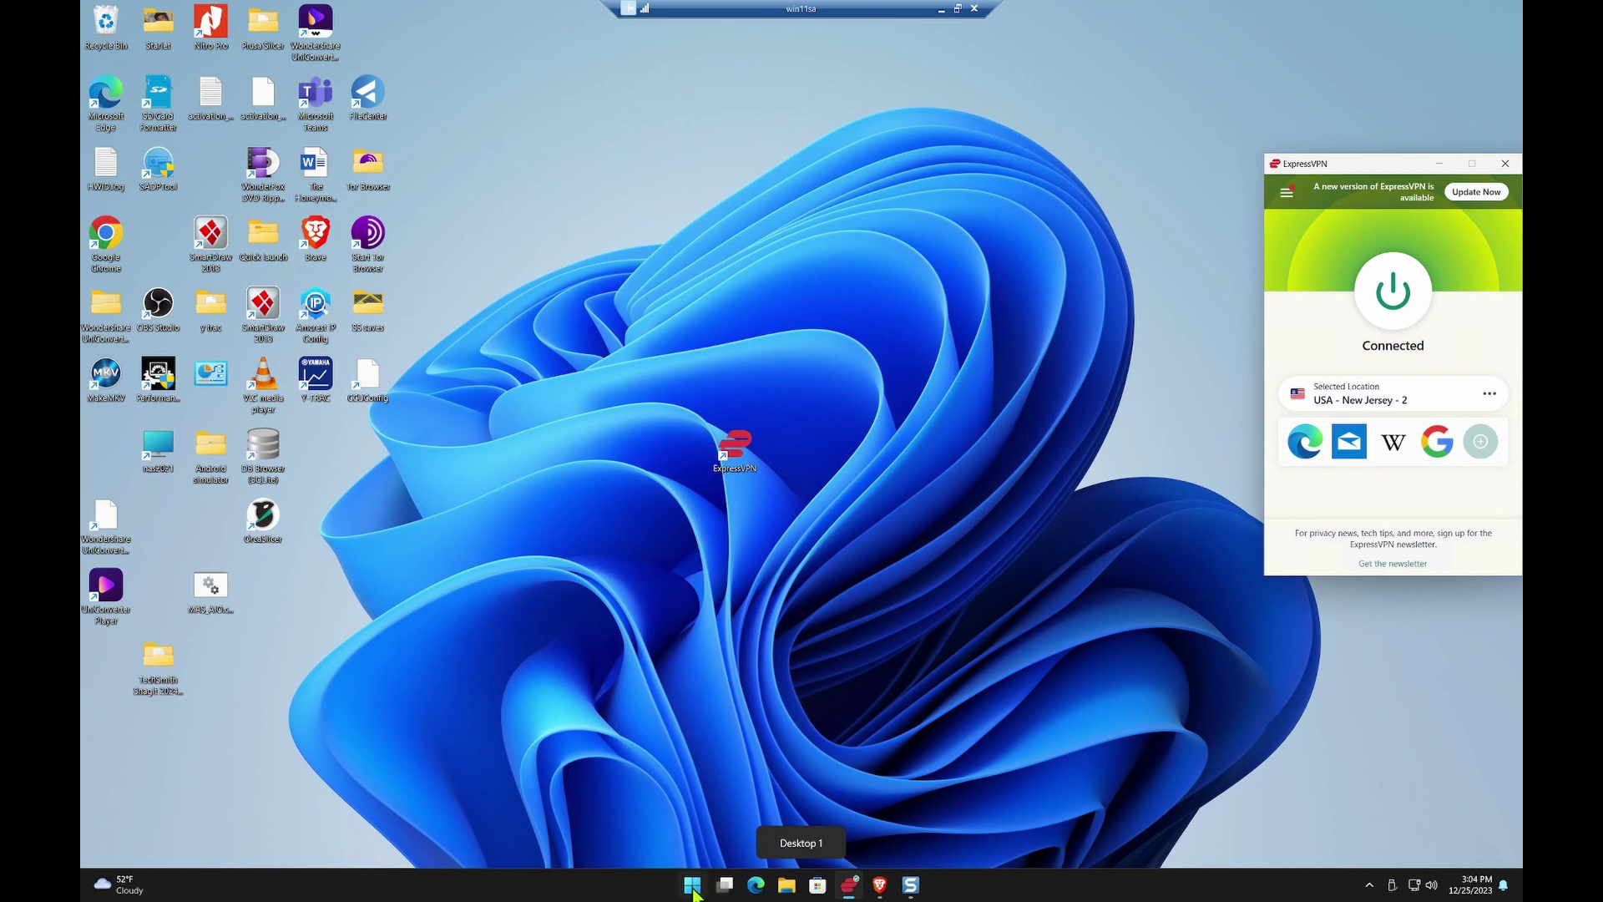
Step: Show the remote machine's System > About page with version 22H2, then the desktop overview
{"action": "left_click", "coordinate": [693, 886]}
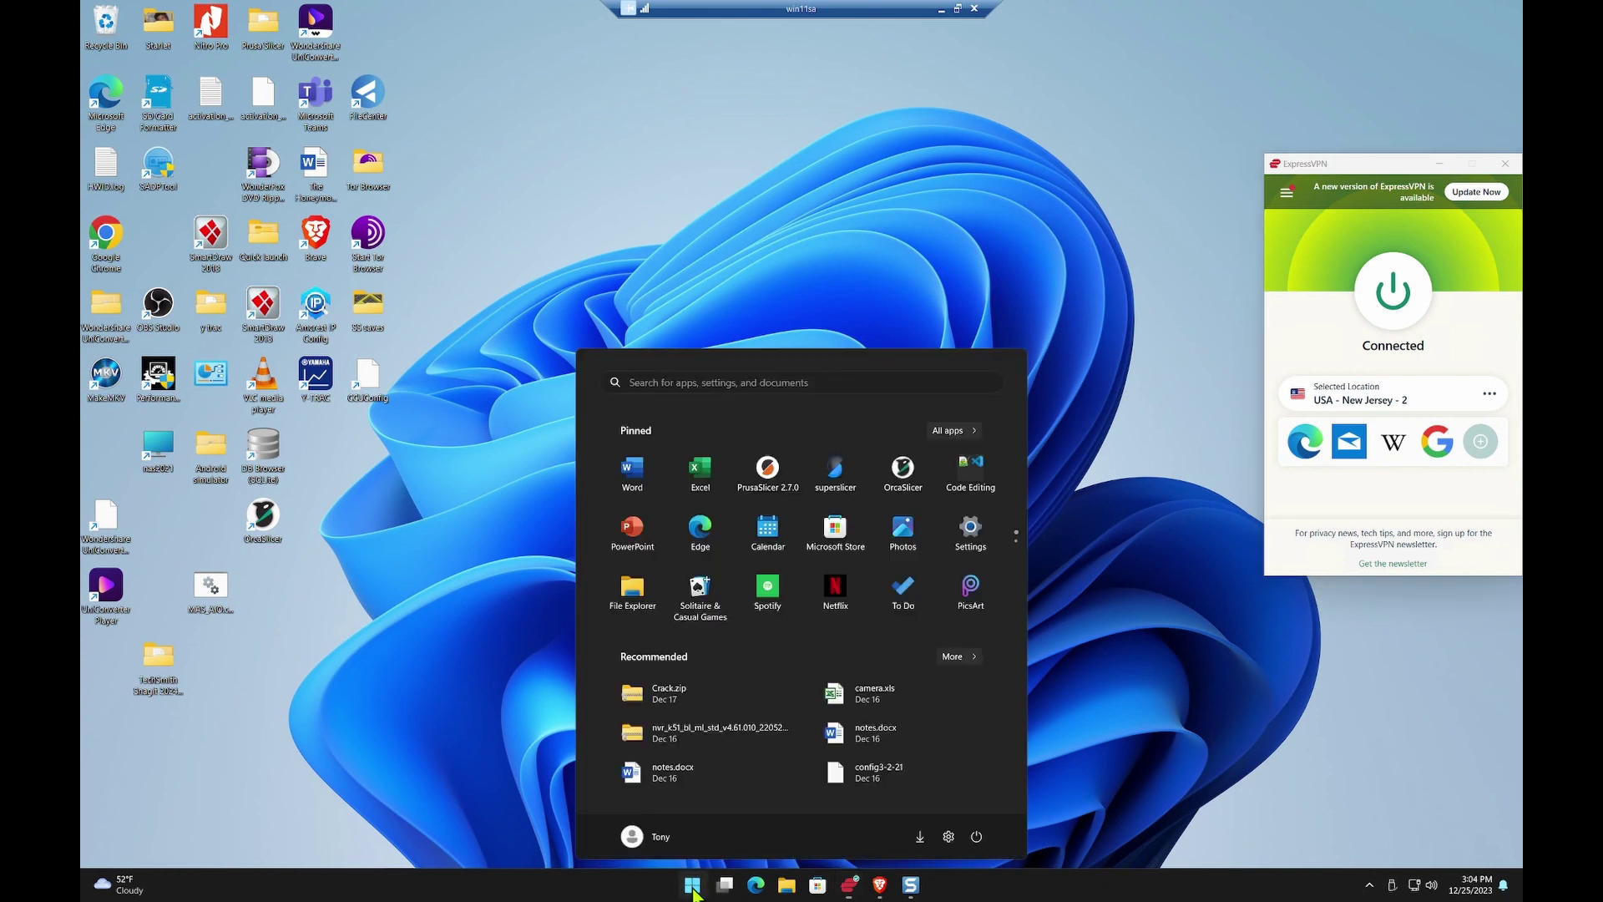
{"action": "left_click", "coordinate": [947, 836]}
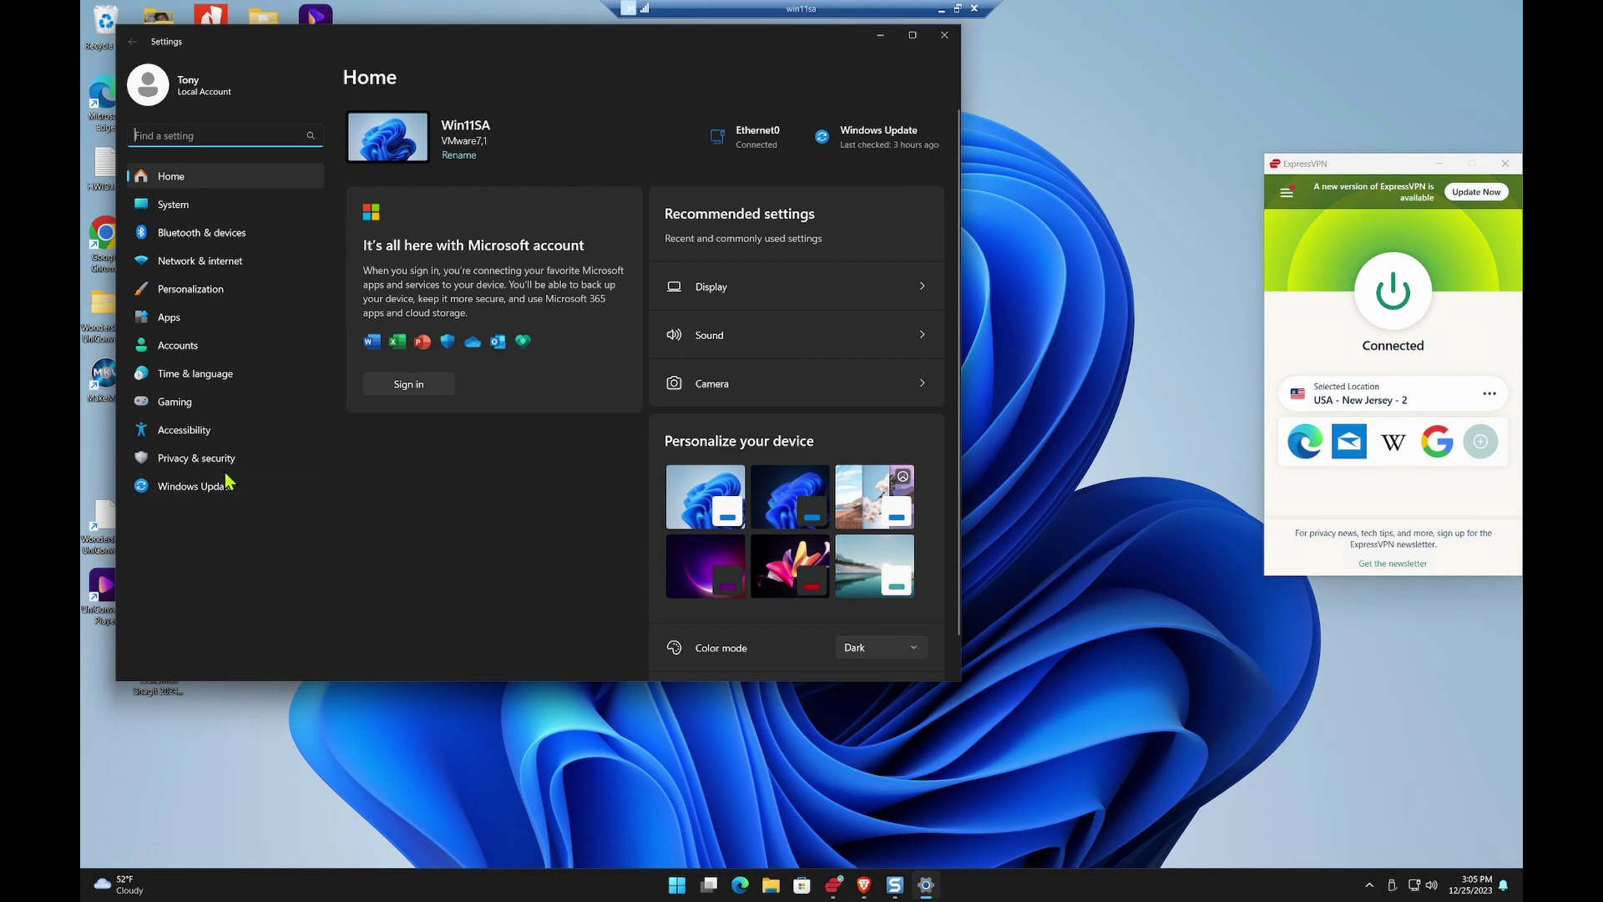
{"action": "left_click", "coordinate": [172, 204]}
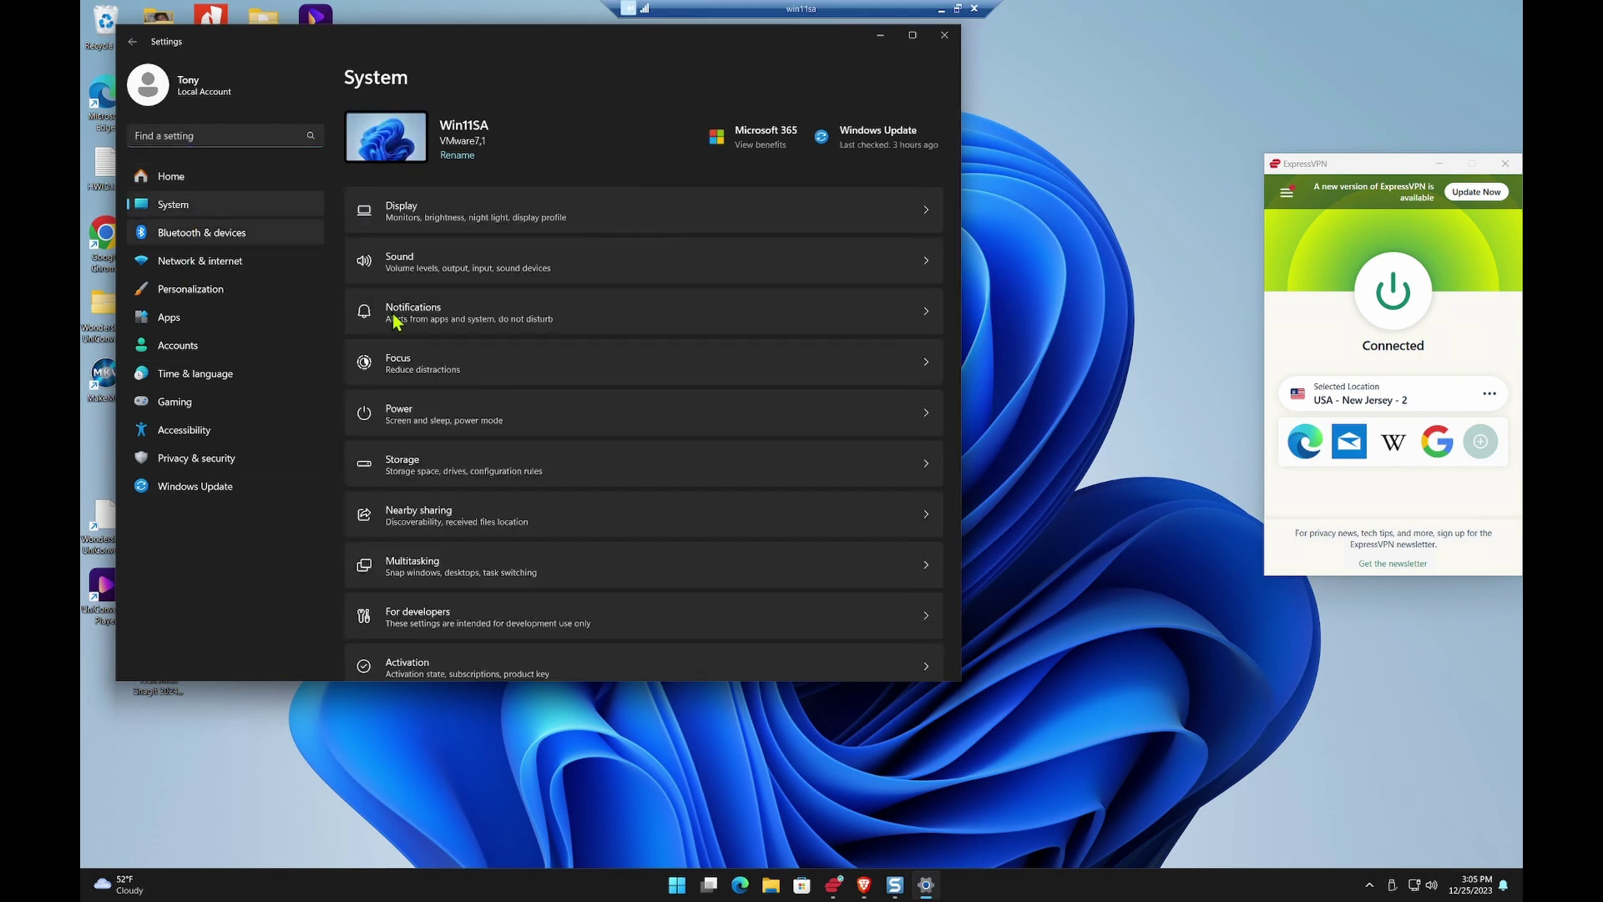
{"action": "scroll", "coordinate": [577, 520], "scroll_direction": "down", "scroll_amount": 5}
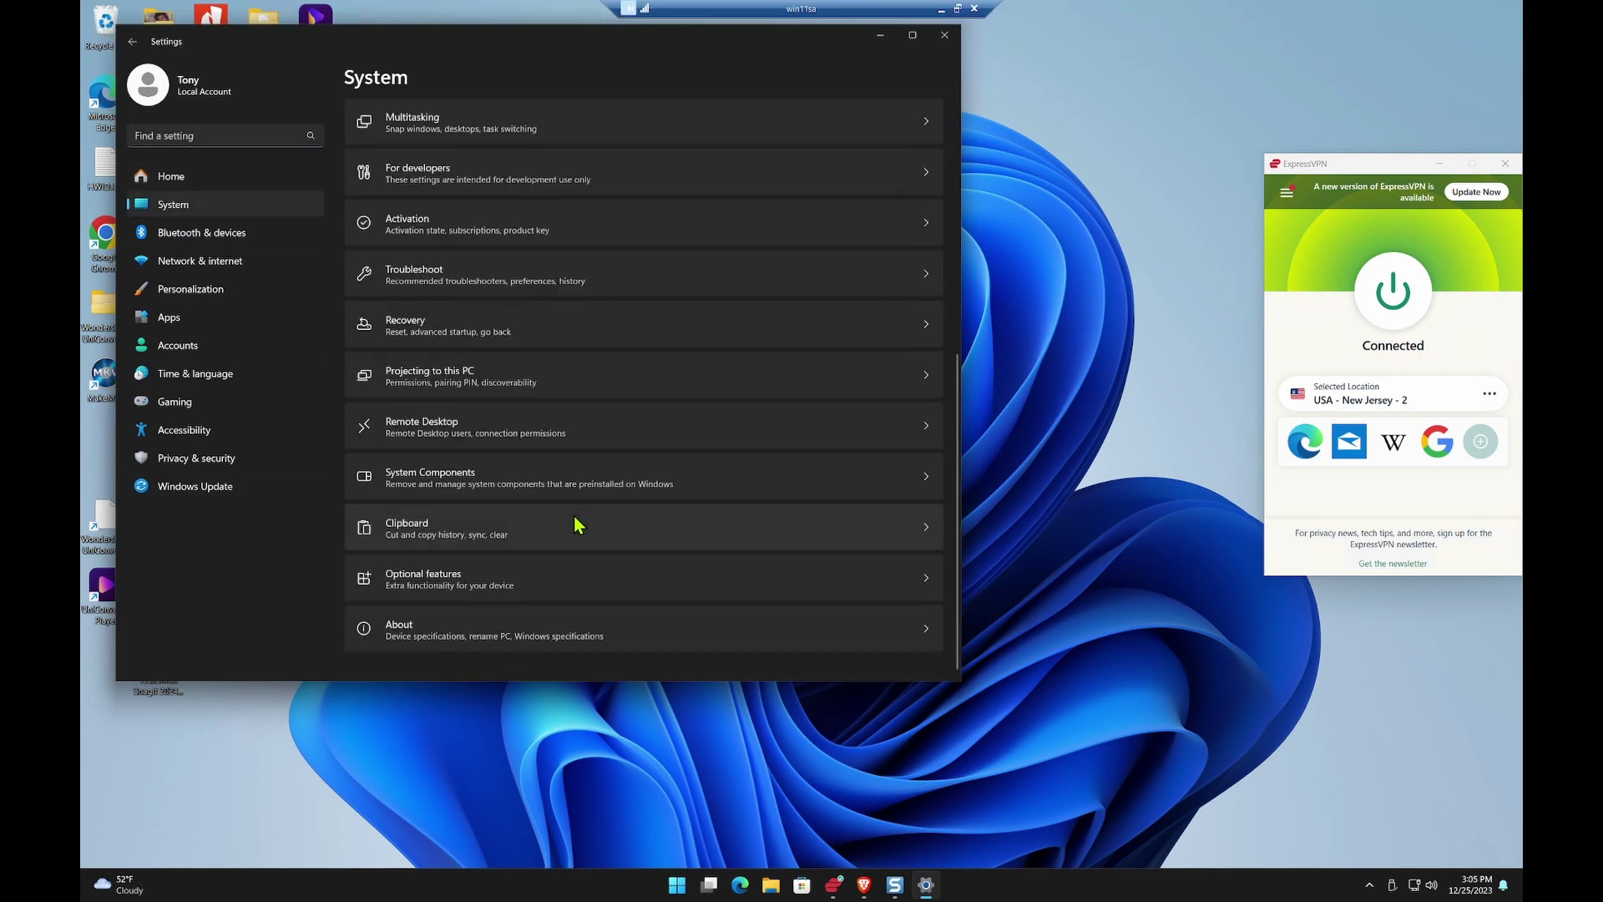
{"action": "left_click", "coordinate": [532, 631]}
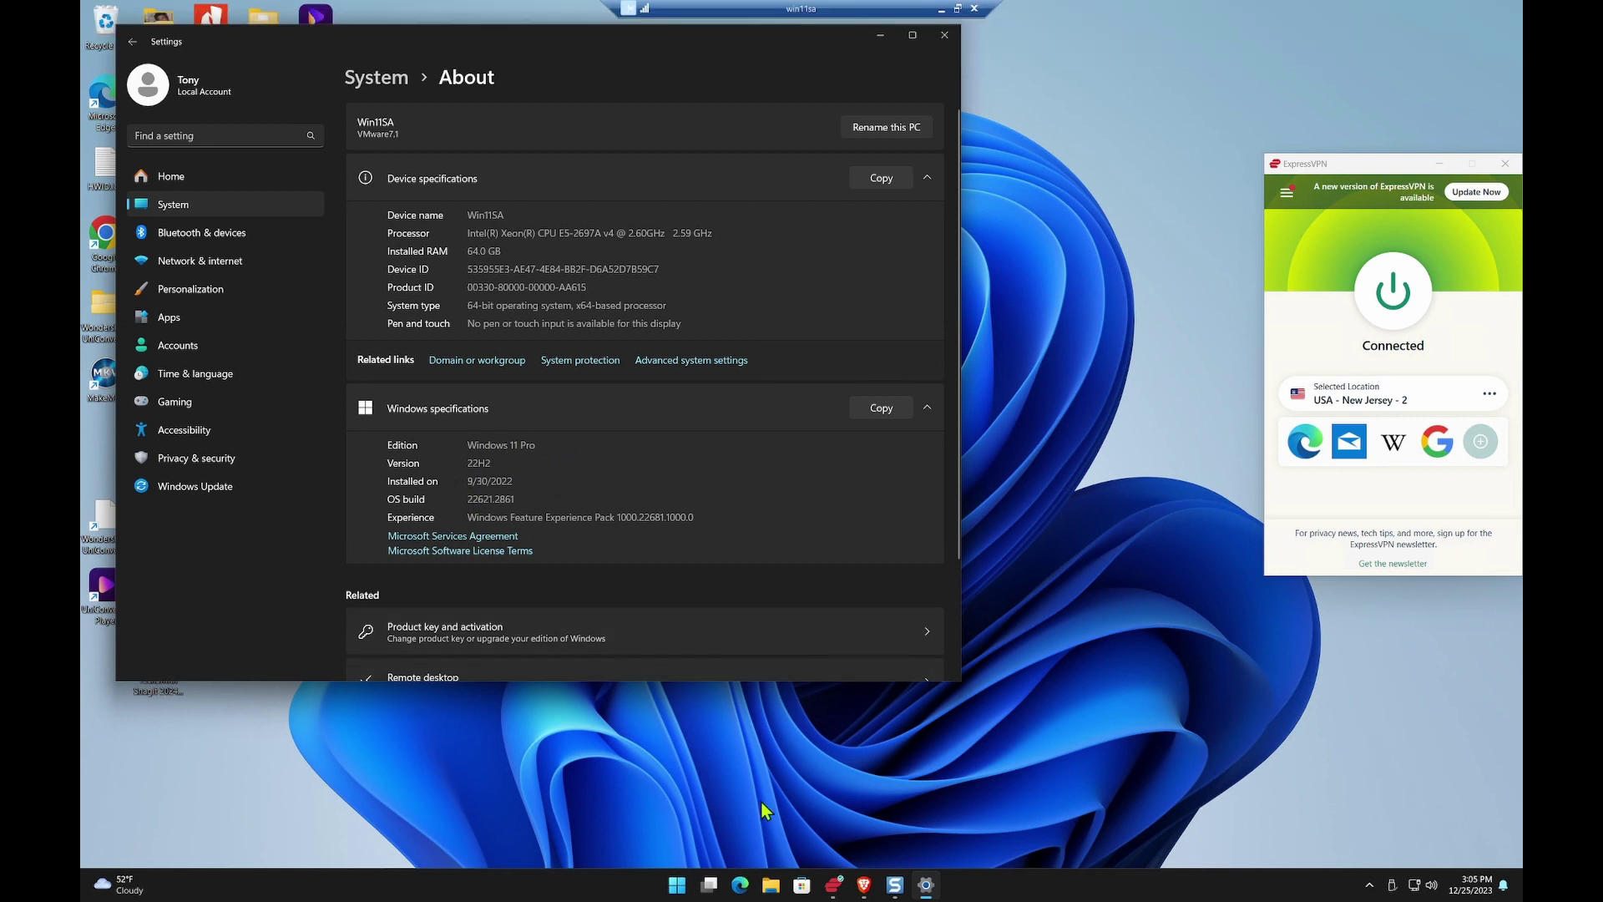
{"action": "left_click", "coordinate": [710, 887]}
Step: Set Desktop 3's background to the purple planet image and compare all desktops in Task View
{"action": "mouse_move", "coordinate": [881, 809]}
{"action": "right_click", "coordinate": [889, 831]}
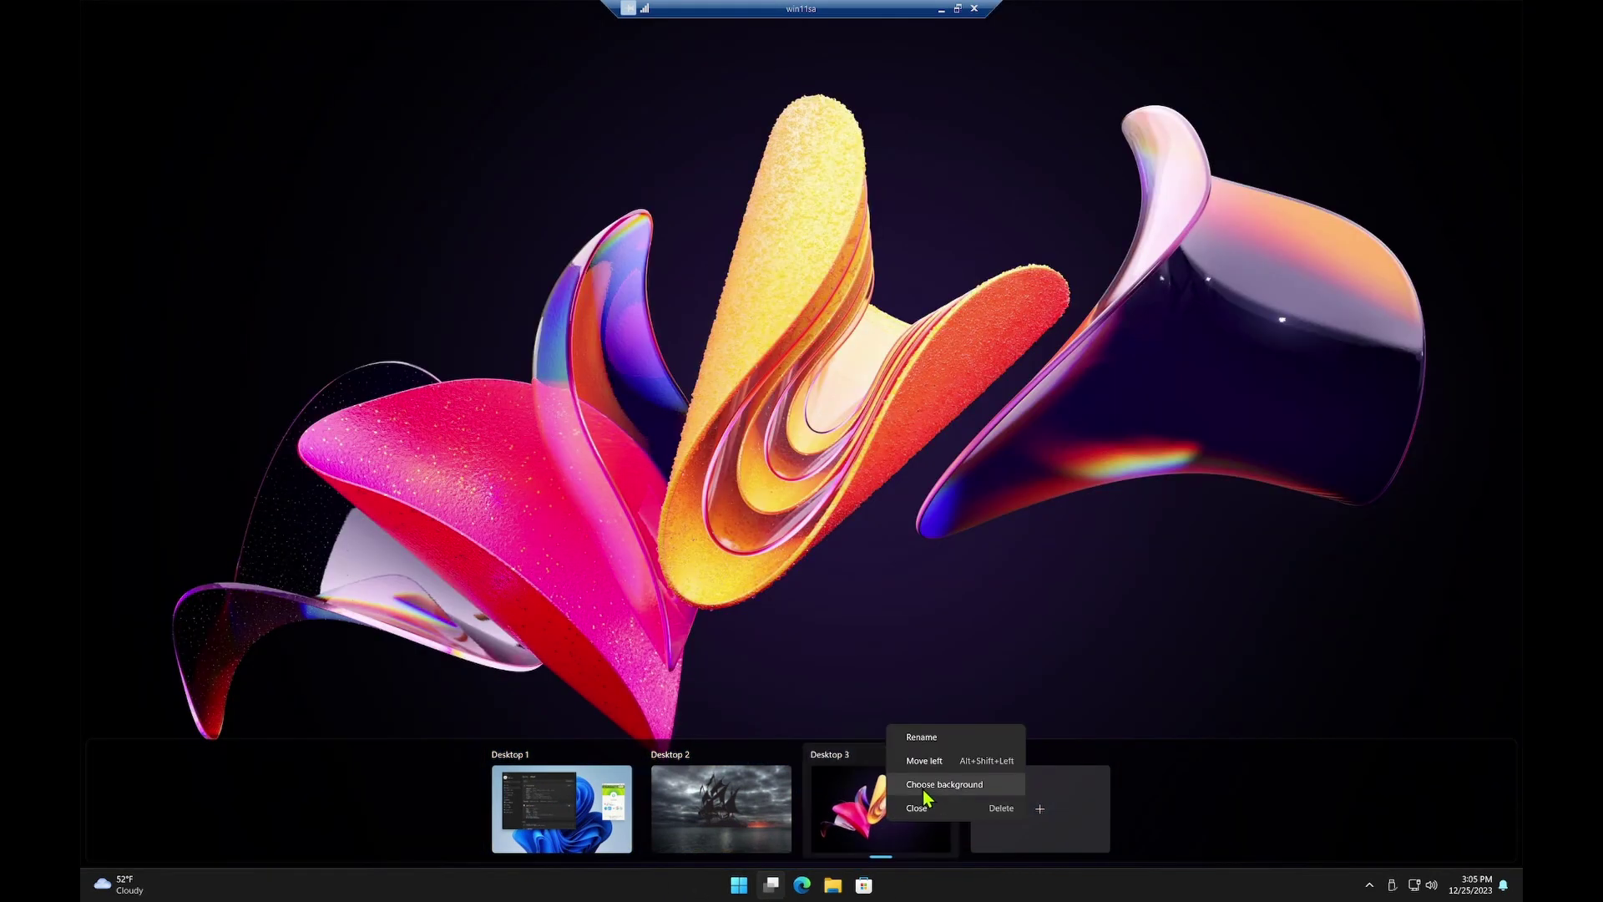
{"action": "left_click", "coordinate": [943, 784]}
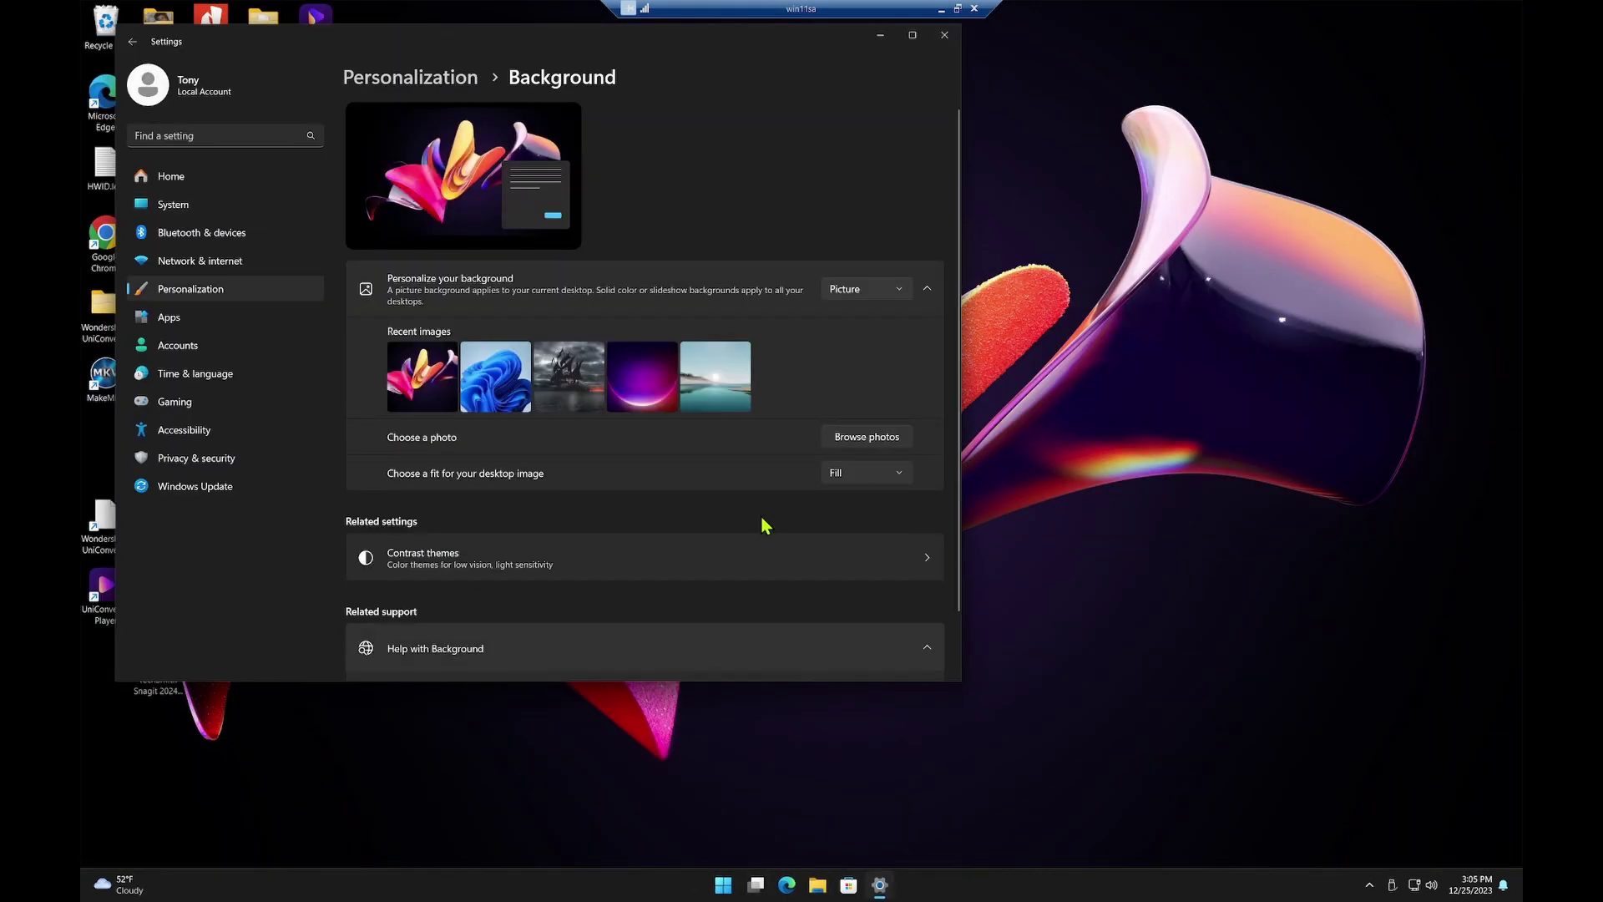
{"action": "left_click", "coordinate": [642, 376]}
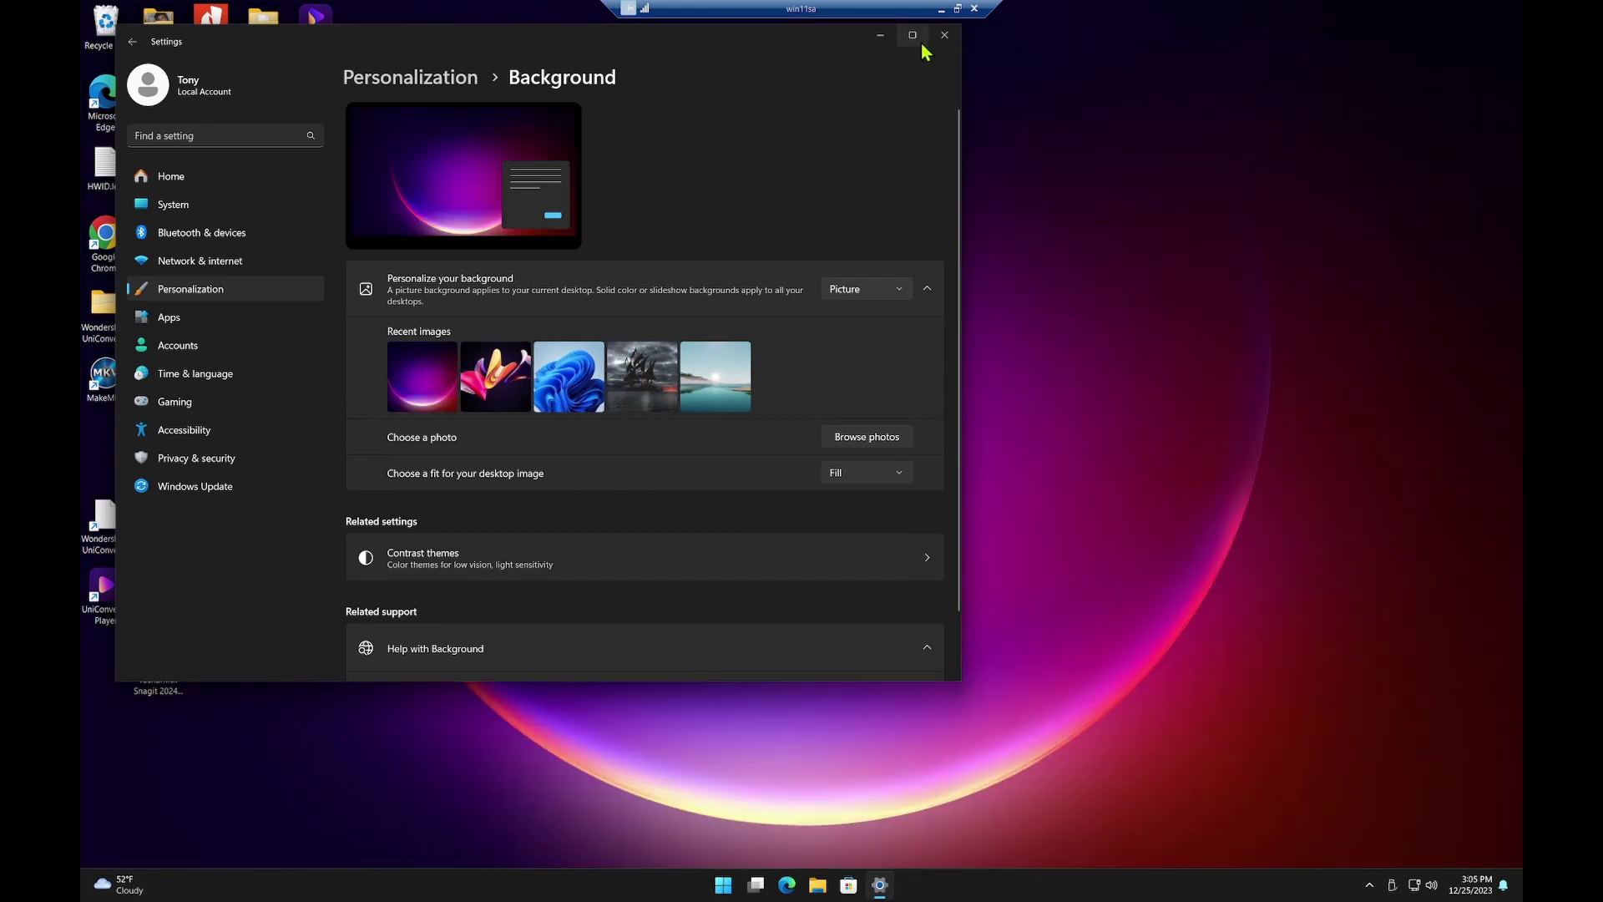
{"action": "left_click", "coordinate": [945, 34]}
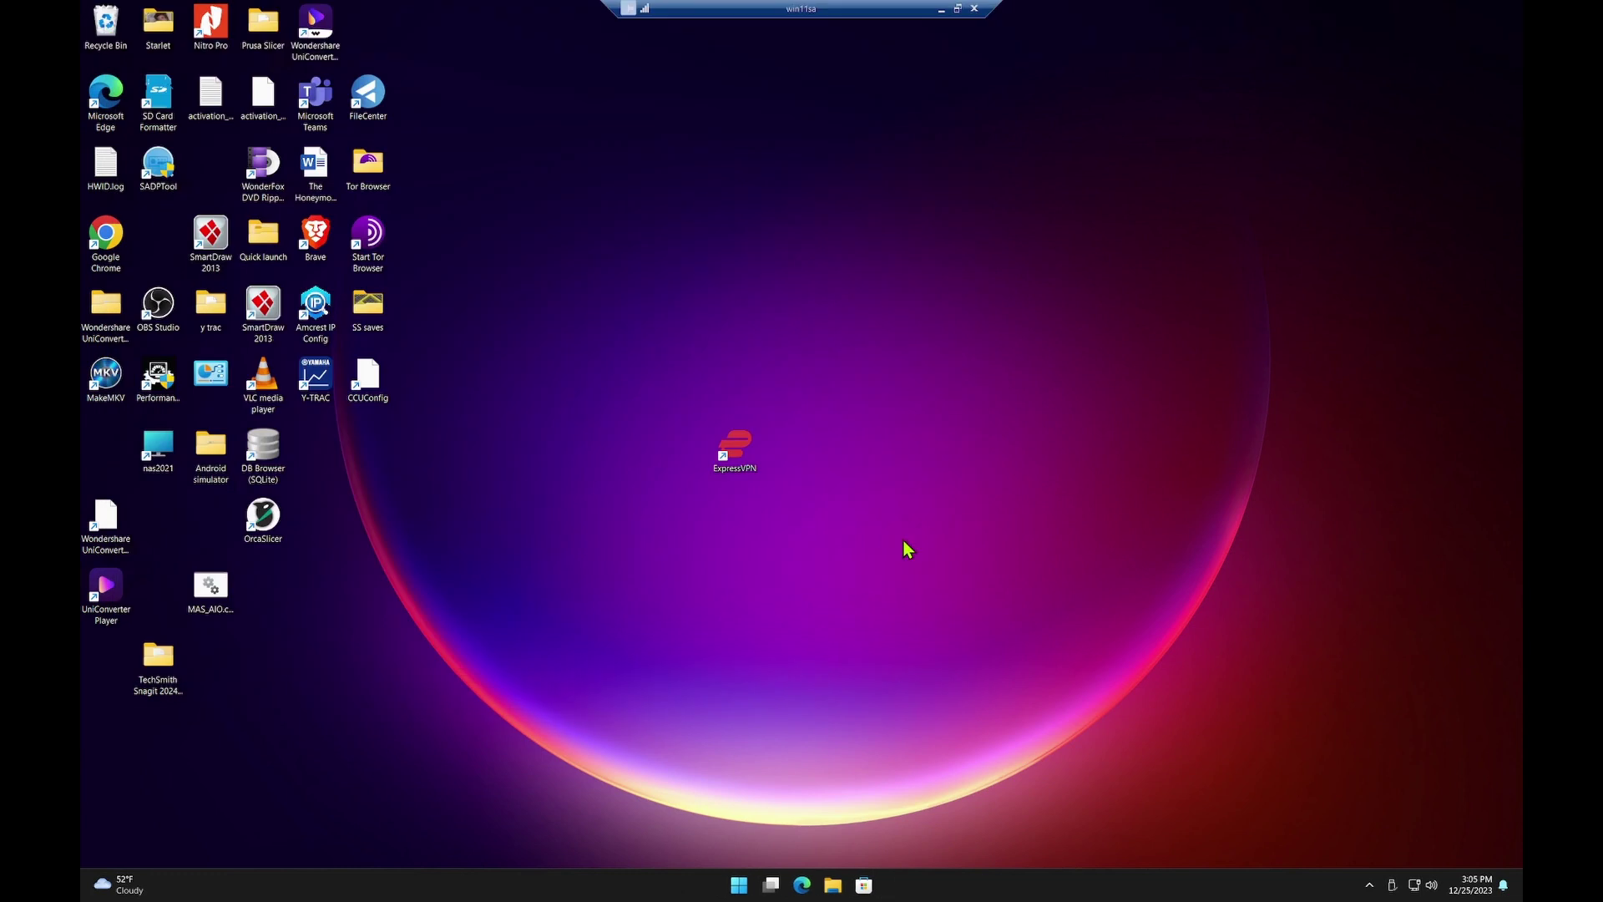
{"action": "left_click", "coordinate": [773, 886]}
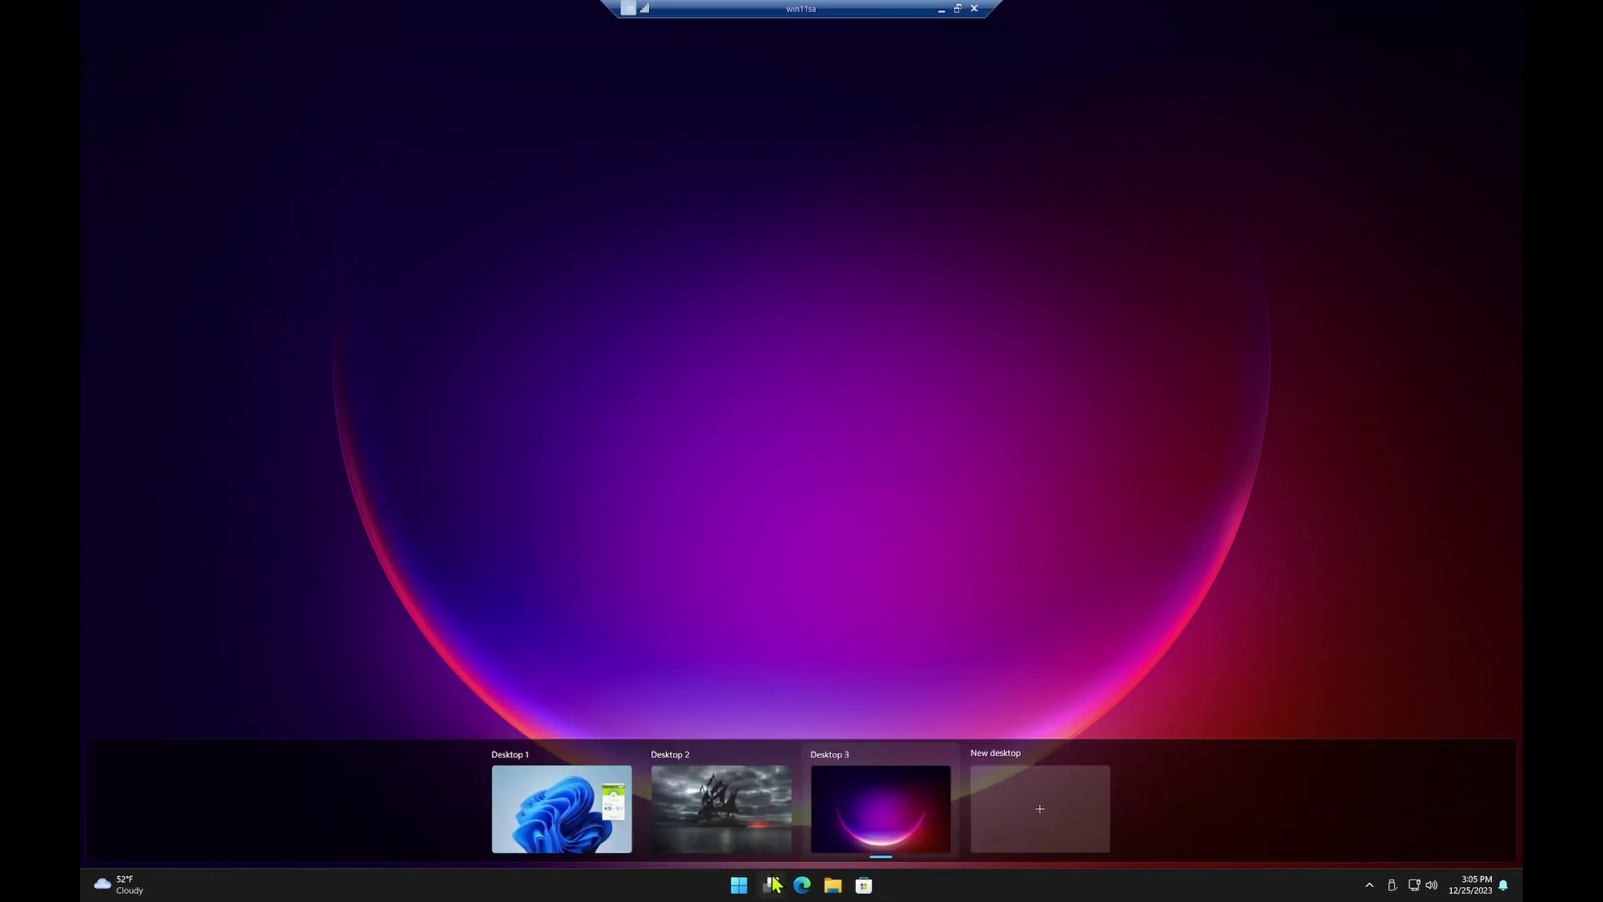